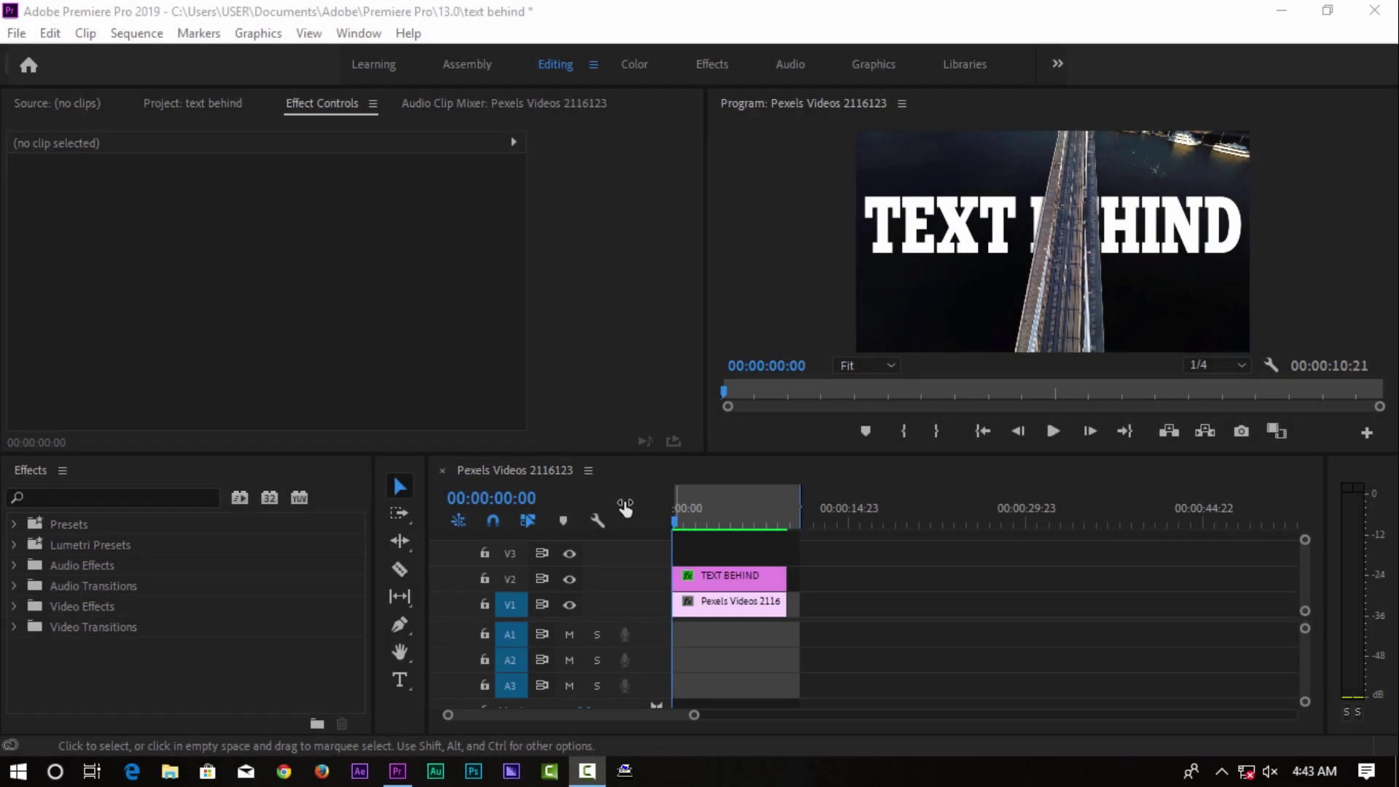
Jump ahead in the sequence, then scrub back to settle on an early frame of the bridge footage.
{"action": "left_click", "coordinate": [700, 522]}
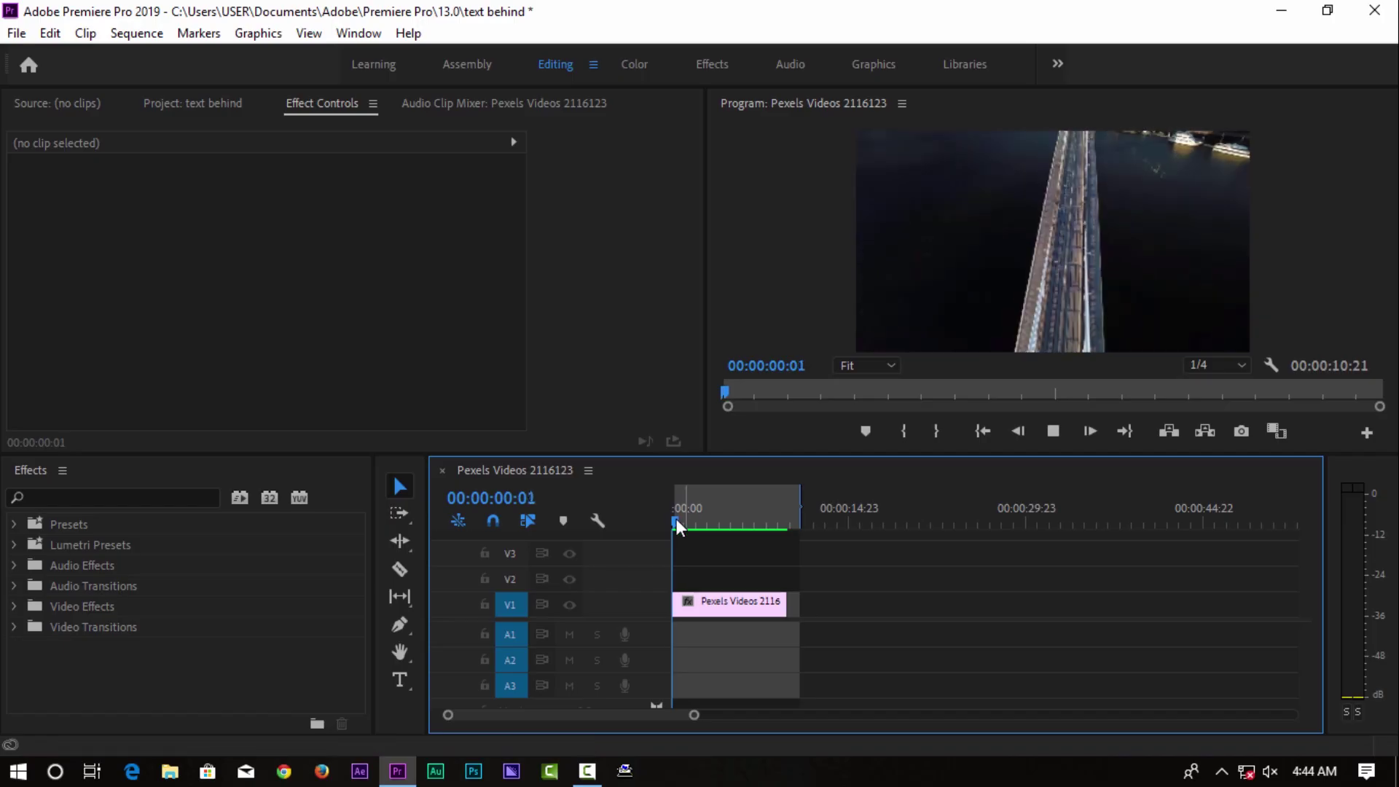
{"action": "mouse_move", "coordinate": [676, 520]}
{"action": "left_mouse_down"}
{"action": "mouse_move", "coordinate": [738, 522]}
{"action": "mouse_move", "coordinate": [674, 511]}
{"action": "left_mouse_up"}
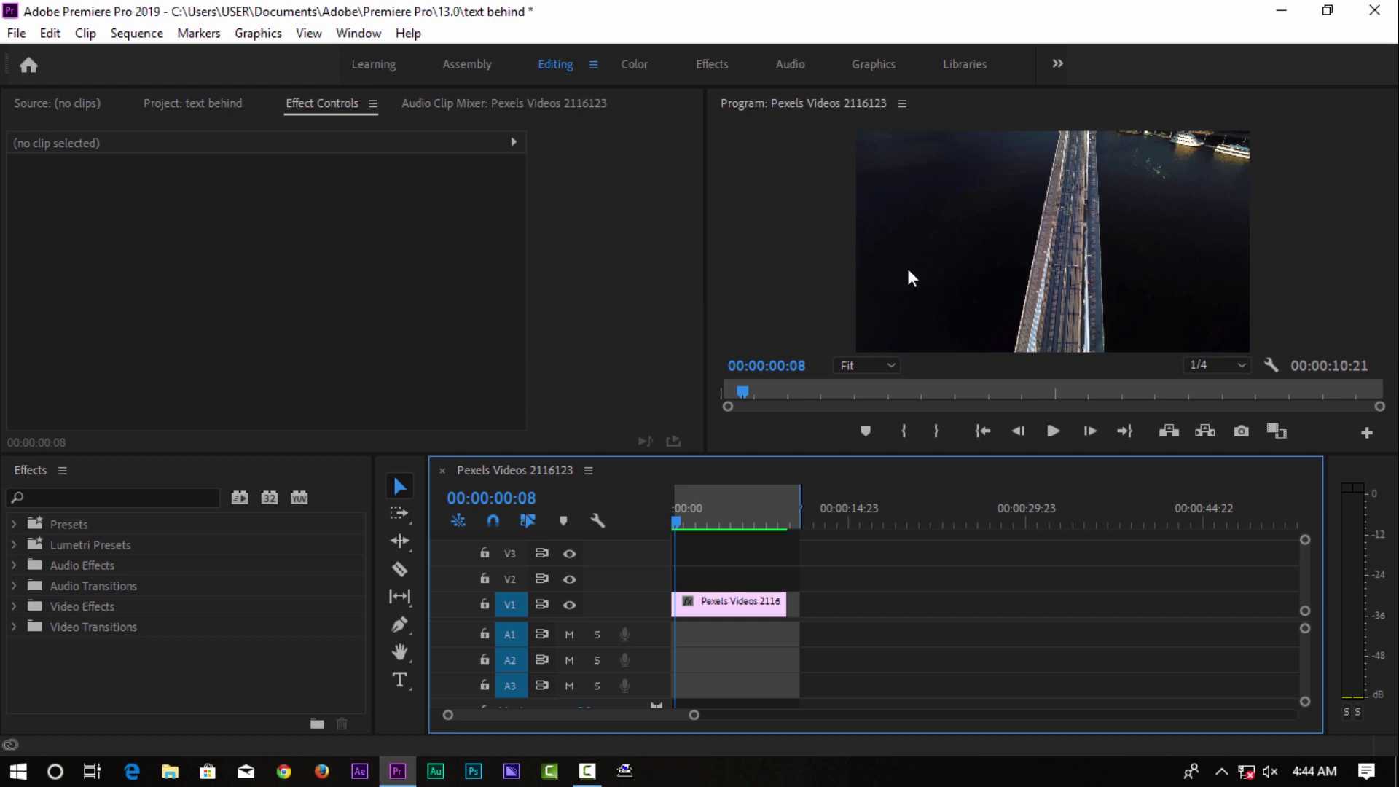
Create a Type-tool text box in the Program Monitor and type the title THE CAMERAMAN.
{"action": "left_click", "coordinate": [400, 680]}
{"action": "left_click", "coordinate": [937, 224]}
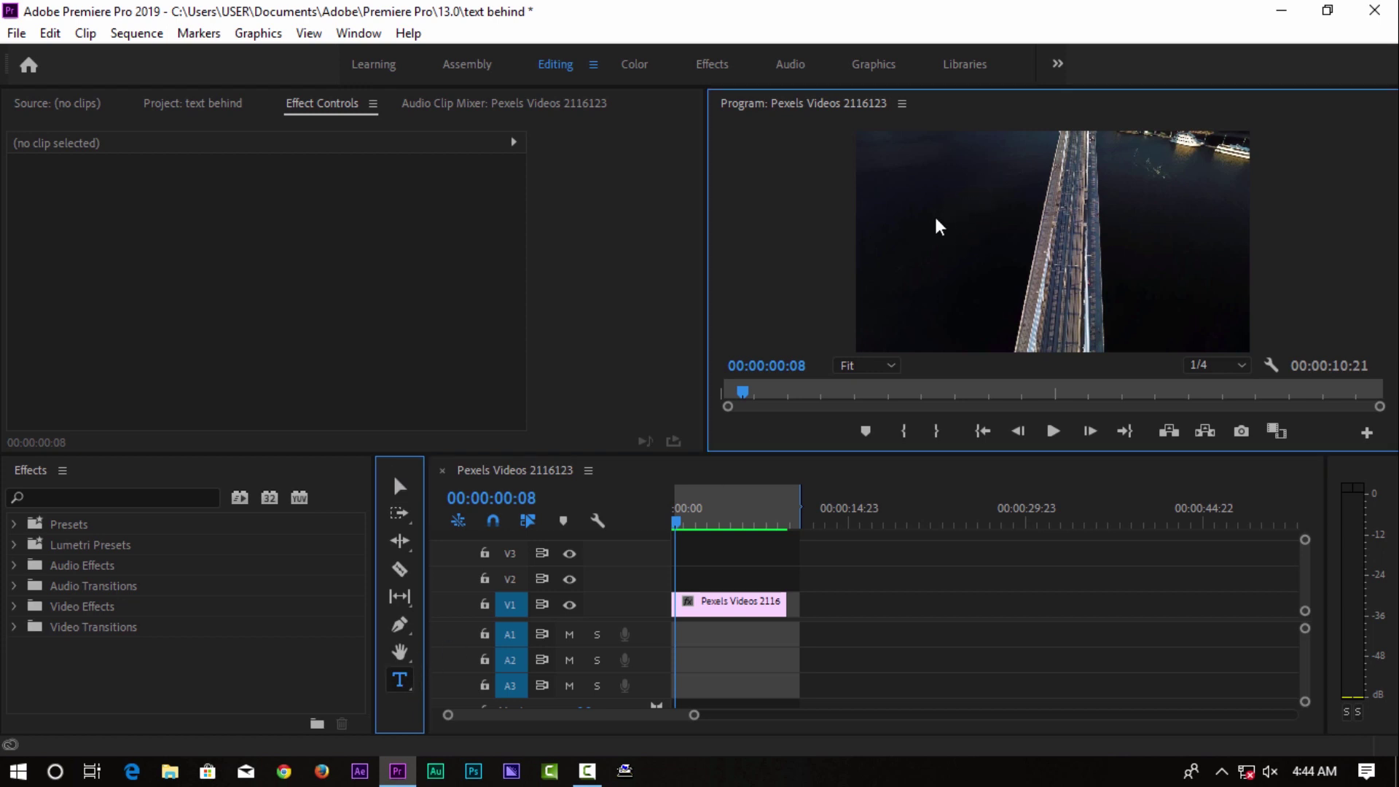
{"action": "left_click", "coordinate": [939, 226]}
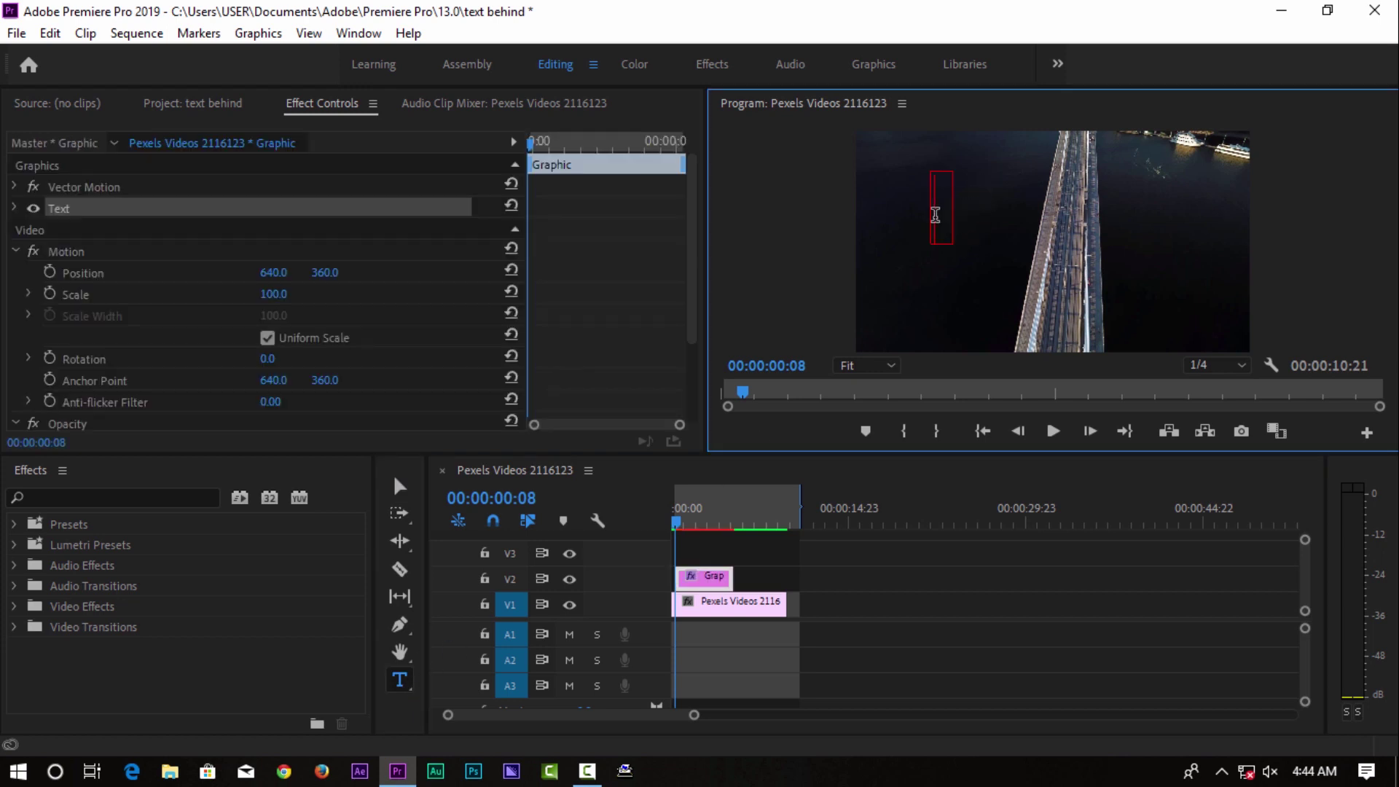
{"action": "type", "text": "THE CAME"}
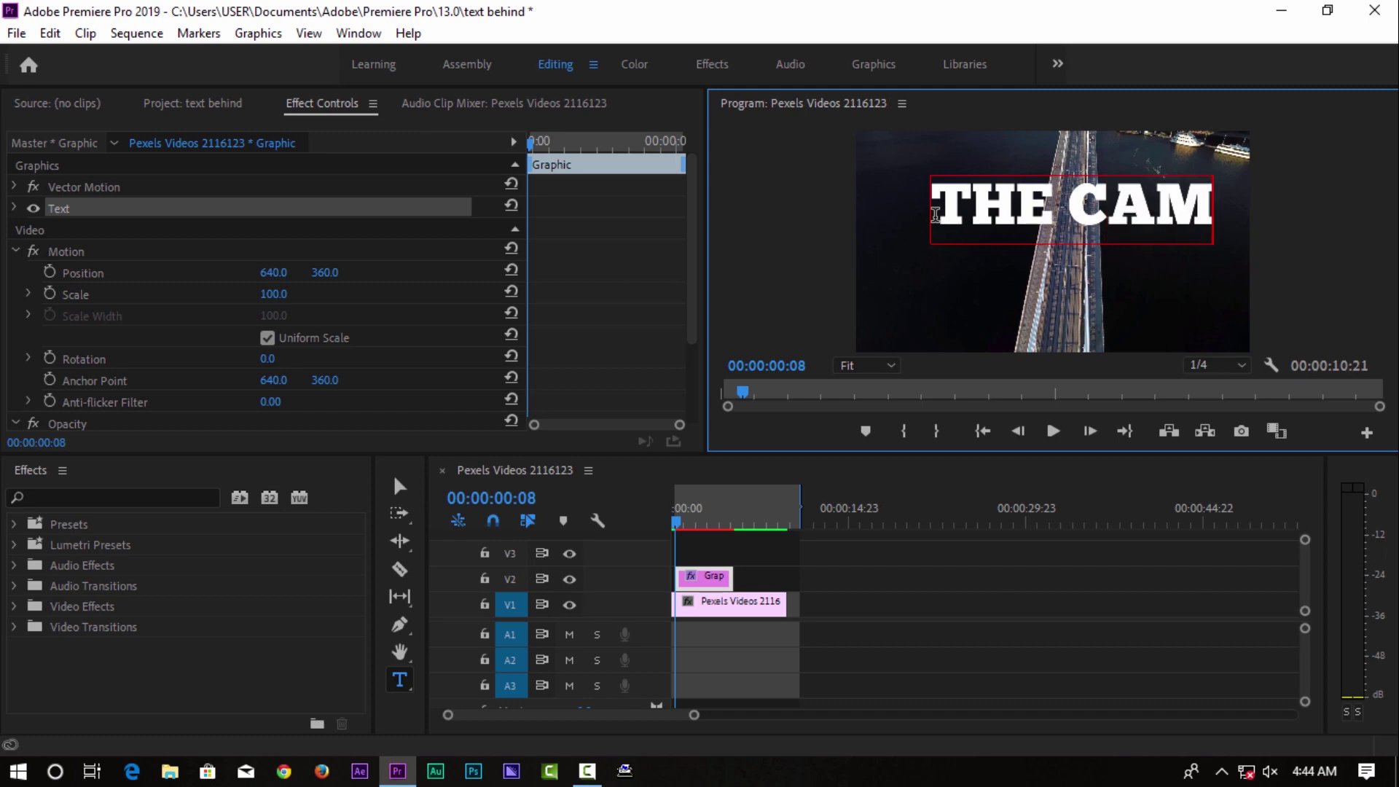
{"action": "type", "text": "RAMAN"}
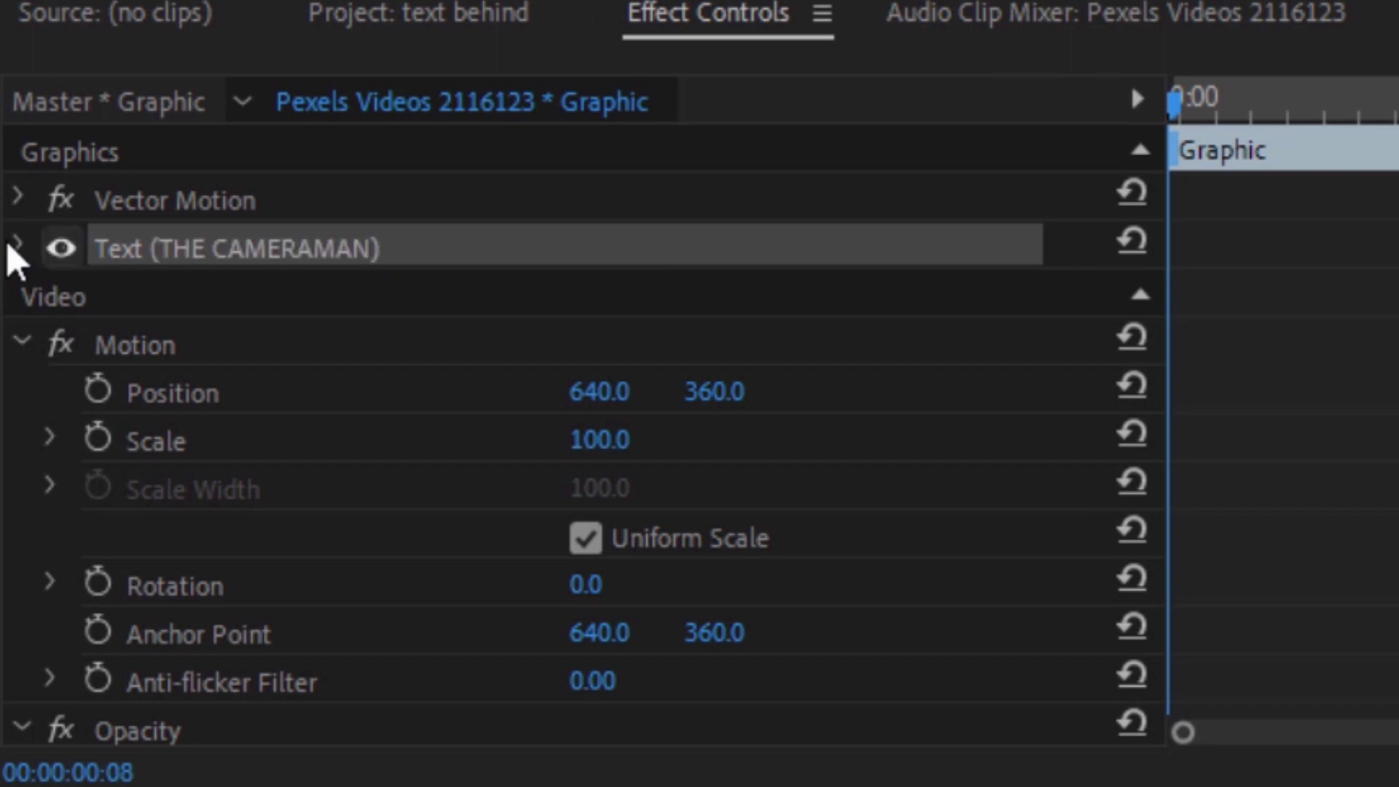
Adjust the title's font size in the Effect Controls text settings.
{"action": "left_click", "coordinate": [20, 245]}
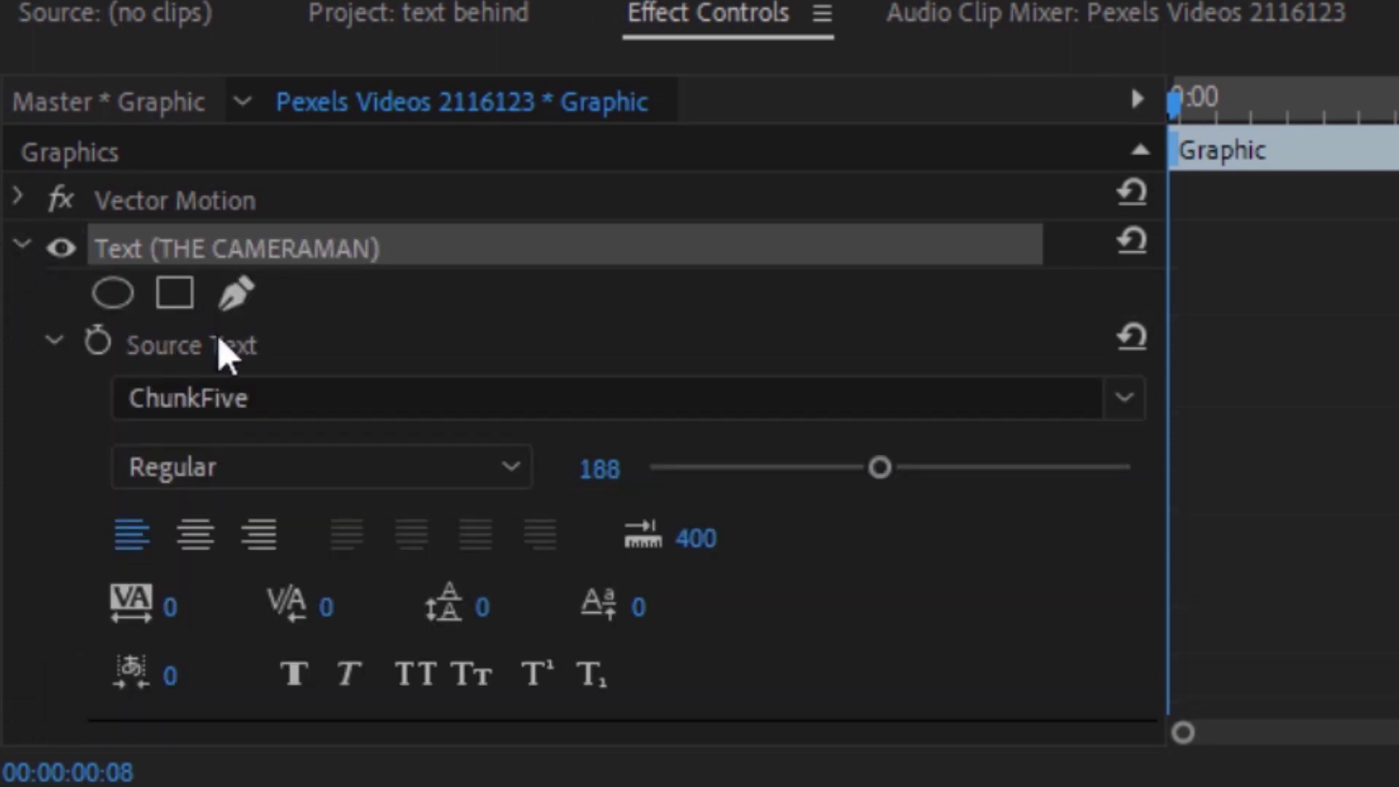
{"action": "left_click_drag", "start_coordinate": [881, 470], "coordinate": [786, 495]}
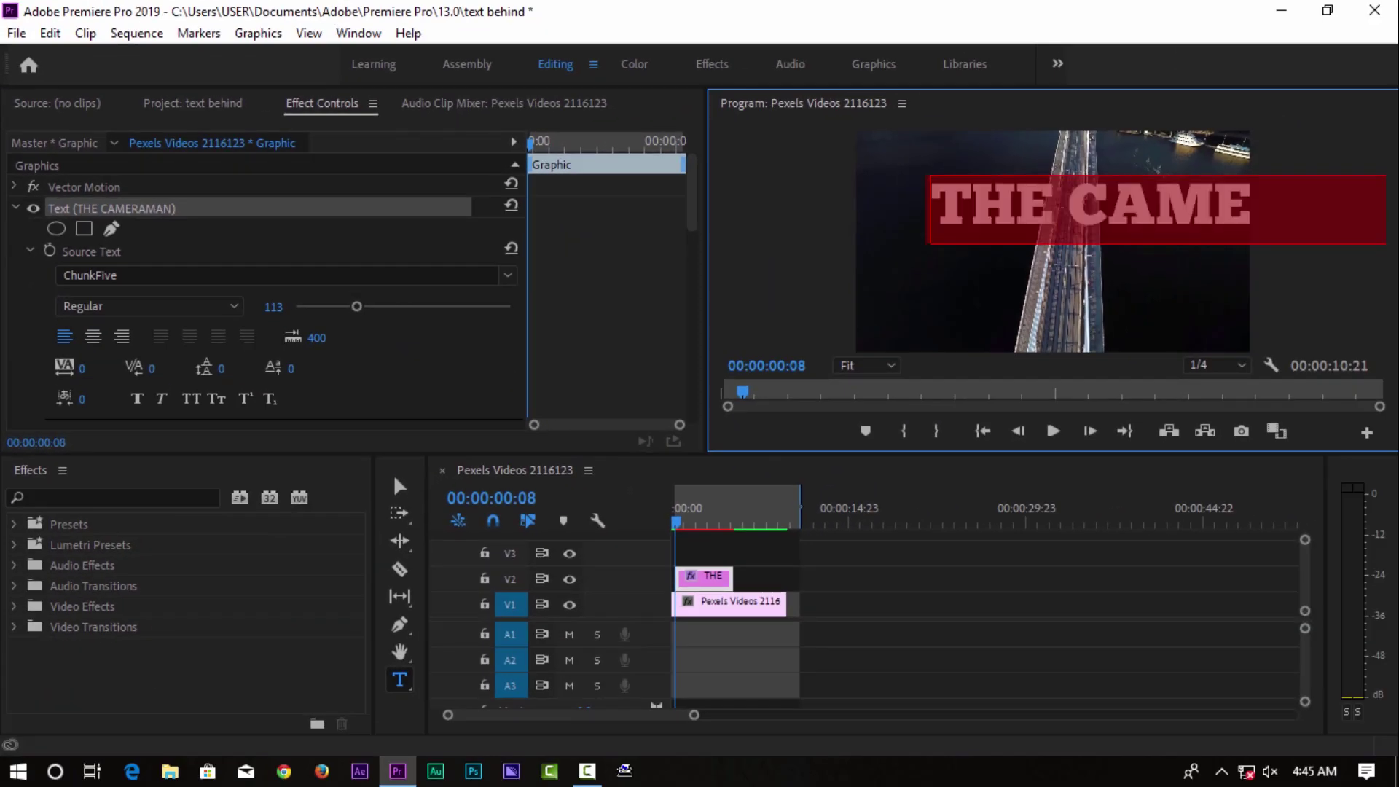
{"action": "mouse_move", "coordinate": [356, 306]}
{"action": "left_mouse_down"}
{"action": "mouse_move", "coordinate": [384, 305]}
{"action": "mouse_move", "coordinate": [350, 308]}
{"action": "left_mouse_up"}
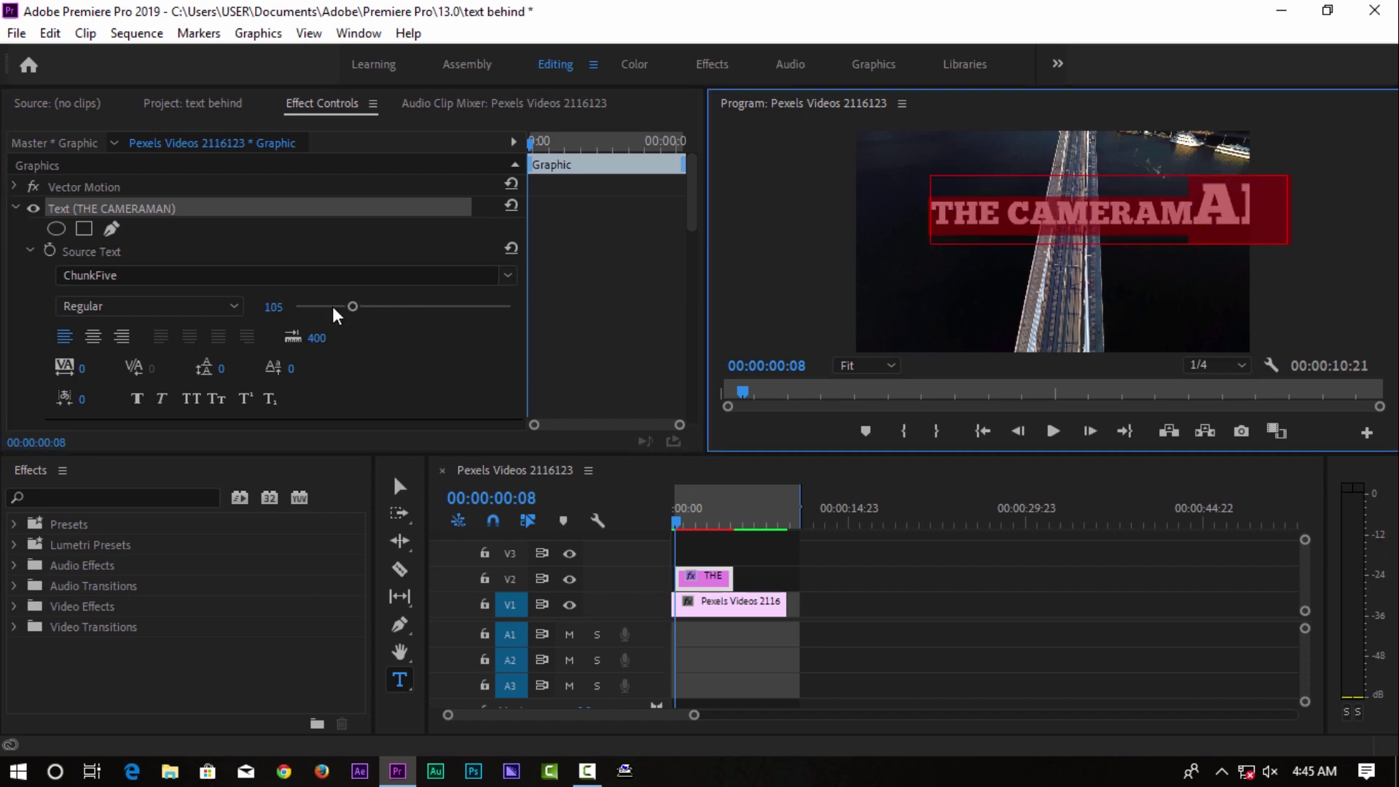
{"action": "left_click", "coordinate": [332, 306]}
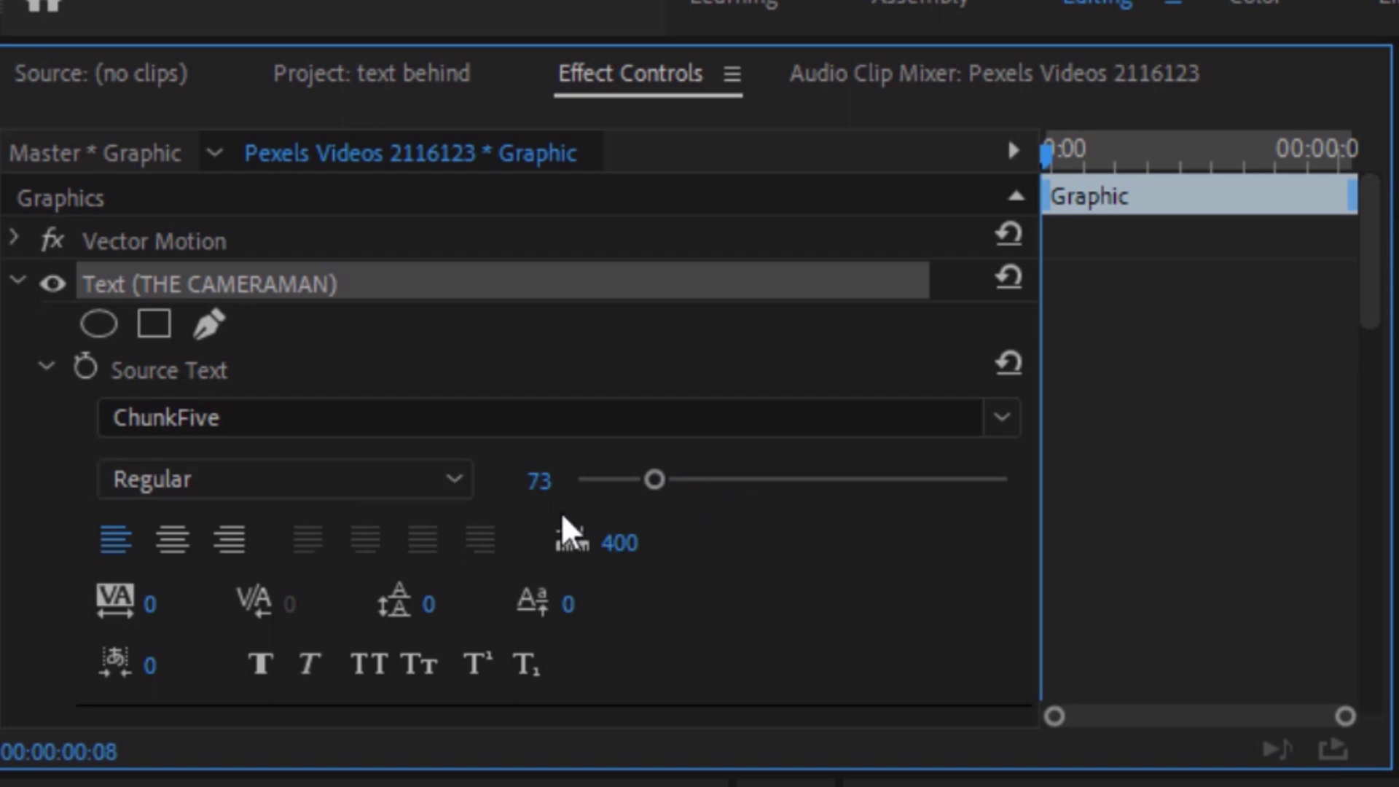
Stretch the title to Vertical Scale 178 and reposition it in the frame.
{"action": "scroll", "coordinate": [703, 568], "scroll_direction": "down", "scroll_amount": 8}
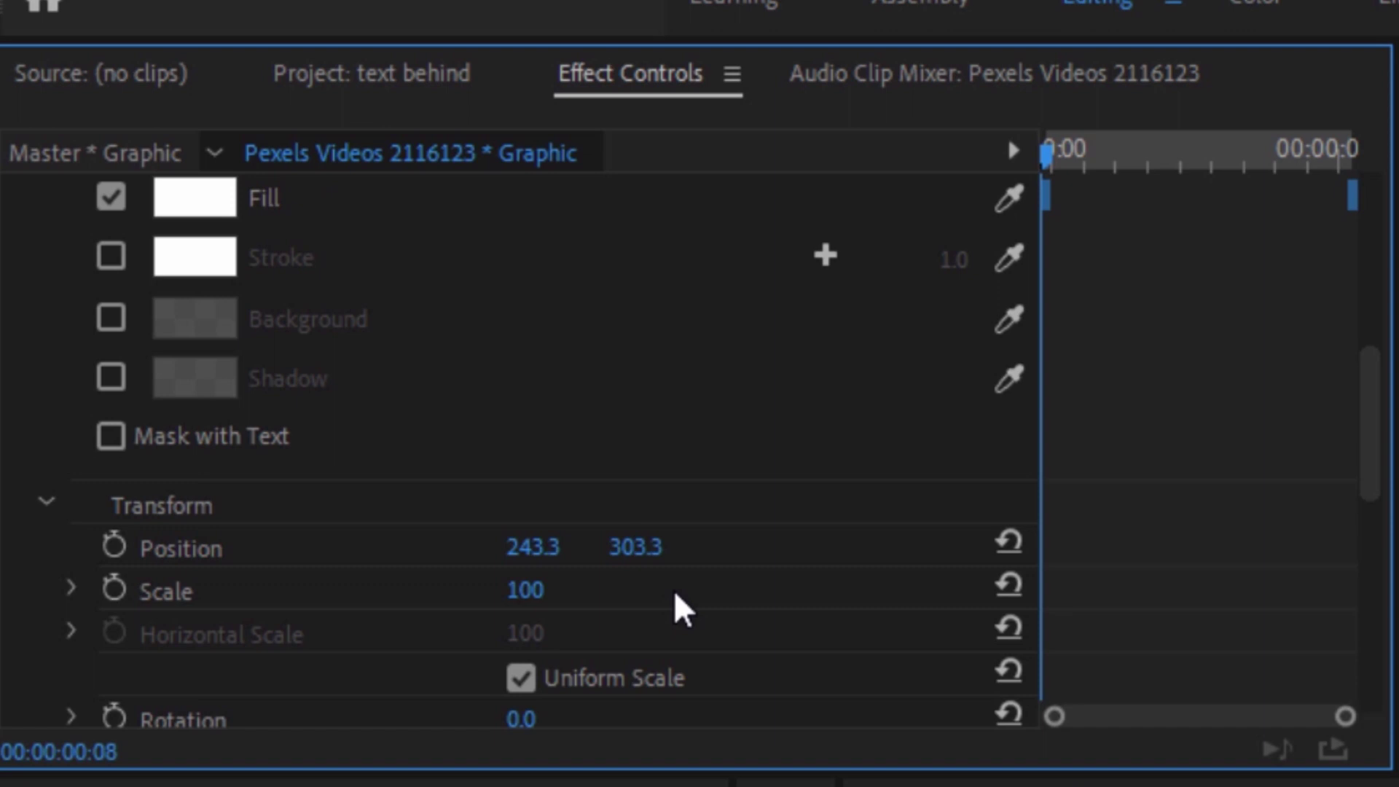
{"action": "scroll", "coordinate": [630, 423], "scroll_direction": "up", "scroll_amount": 3}
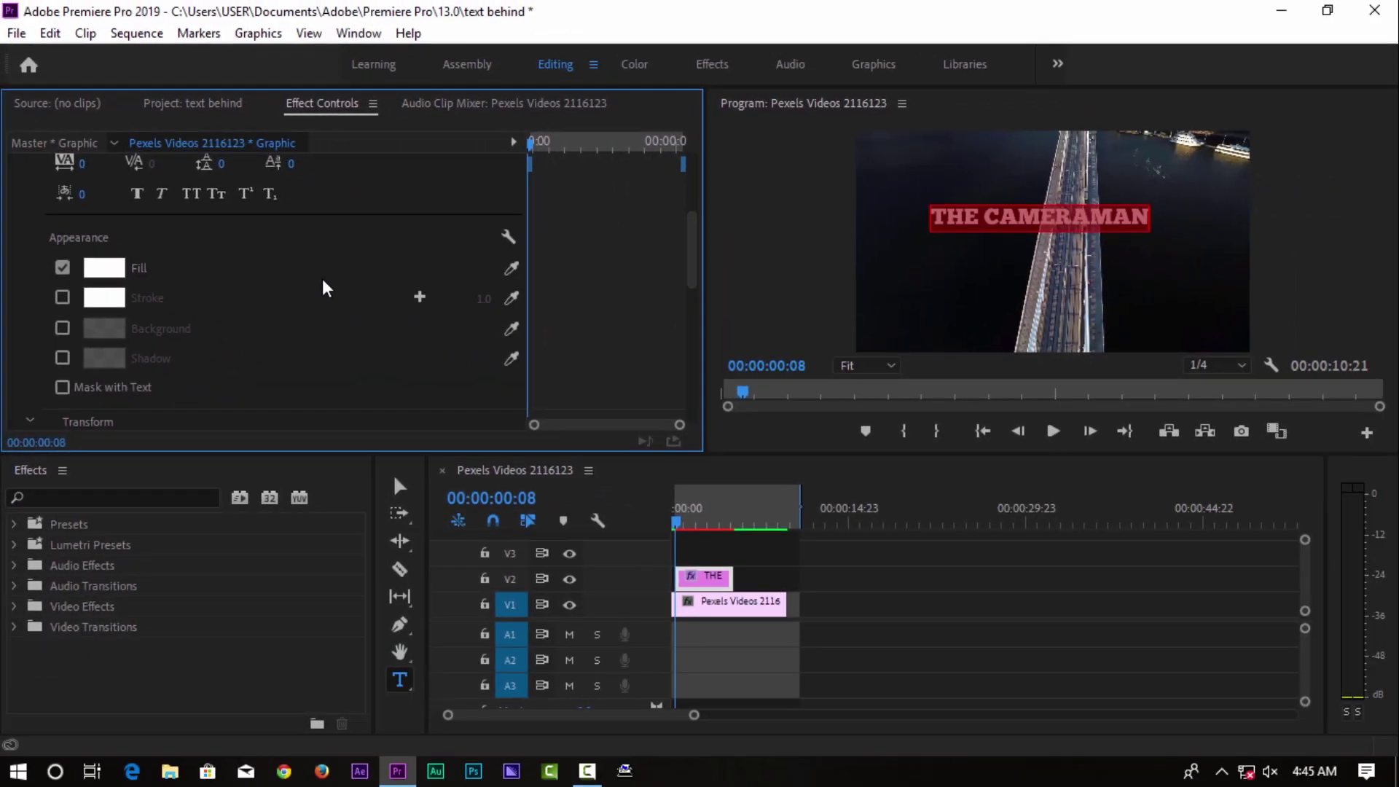
{"action": "scroll", "coordinate": [322, 278], "scroll_direction": "up", "scroll_amount": 3}
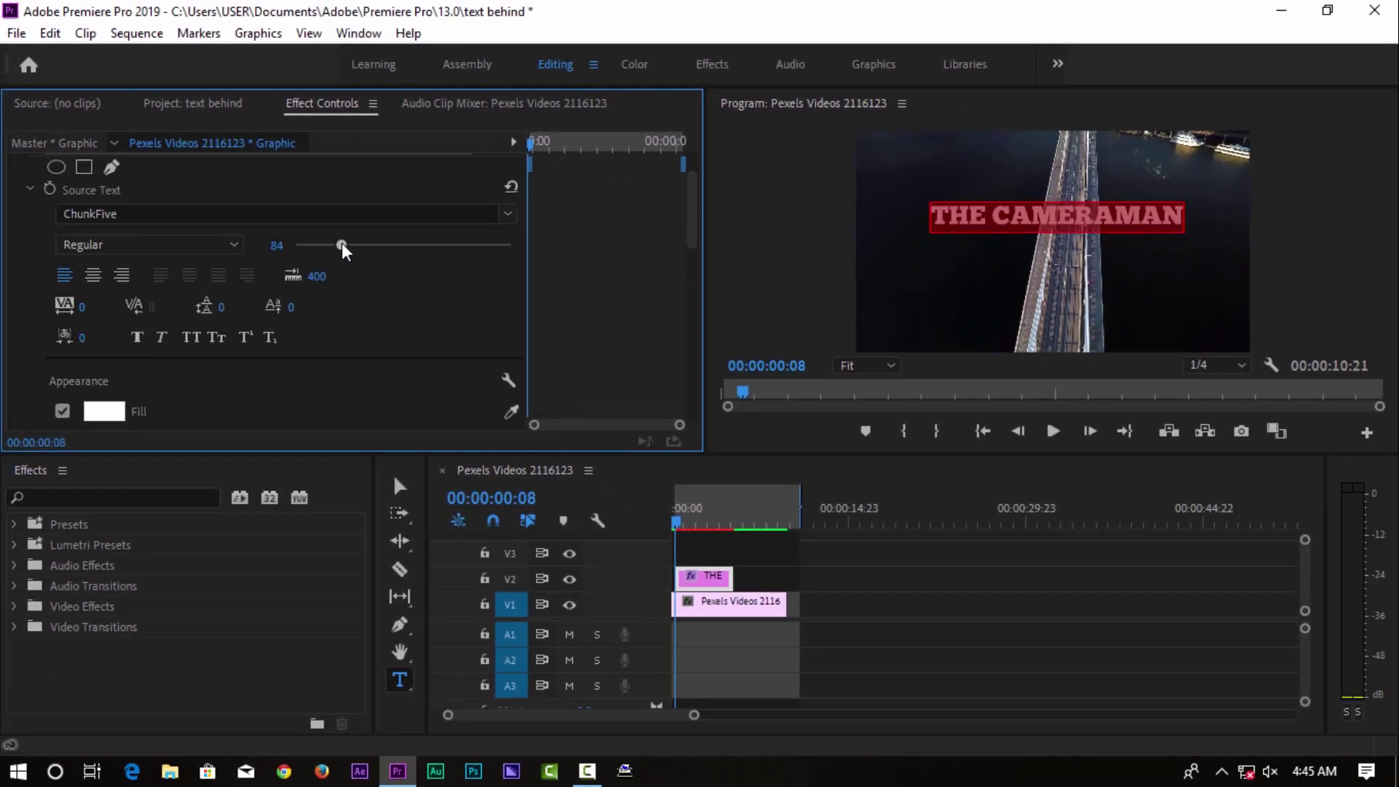
{"action": "scroll", "coordinate": [355, 296], "scroll_direction": "down", "scroll_amount": 3}
{"action": "scroll", "coordinate": [251, 355], "scroll_direction": "down", "scroll_amount": 3}
{"action": "left_click_drag", "start_coordinate": [269, 362], "coordinate": [219, 339]}
{"action": "left_click_drag", "start_coordinate": [324, 340], "coordinate": [400, 337]}
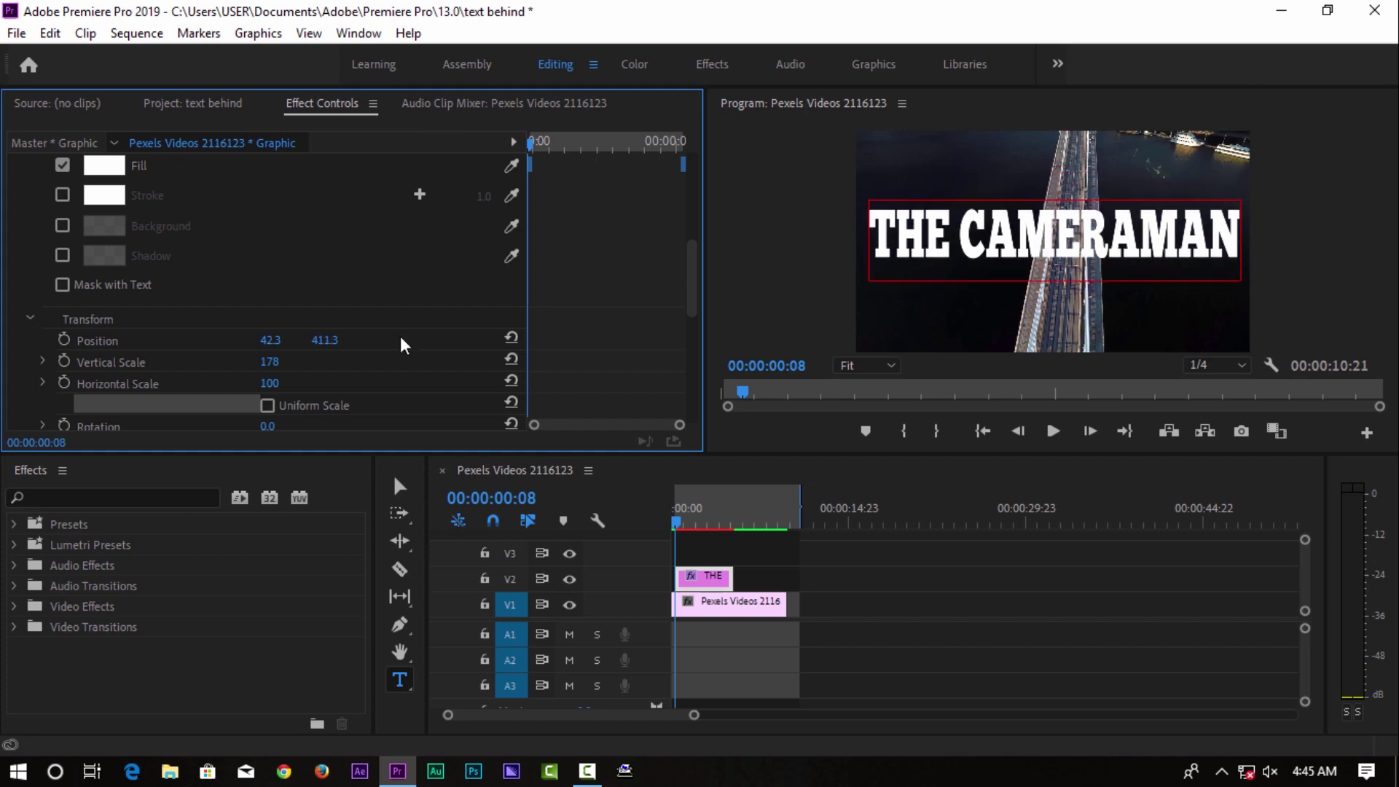
Extend the end of the V2 title clip so it covers the bridge footage.
{"action": "left_click", "coordinate": [913, 643]}
{"action": "mouse_move", "coordinate": [733, 572]}
{"action": "left_mouse_down"}
{"action": "mouse_move", "coordinate": [689, 578]}
{"action": "mouse_move", "coordinate": [737, 578]}
{"action": "left_mouse_up"}
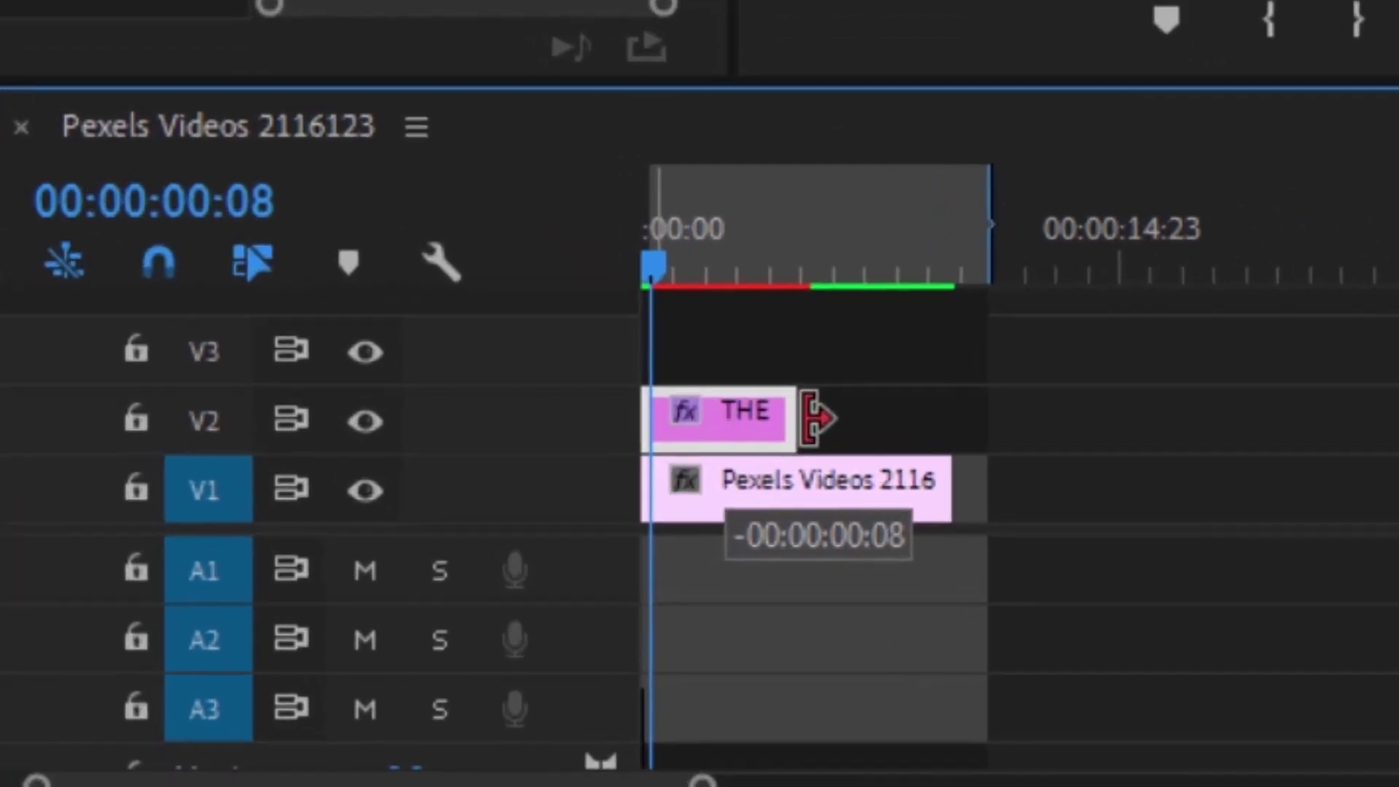
{"action": "left_click_drag", "start_coordinate": [817, 418], "coordinate": [987, 416]}
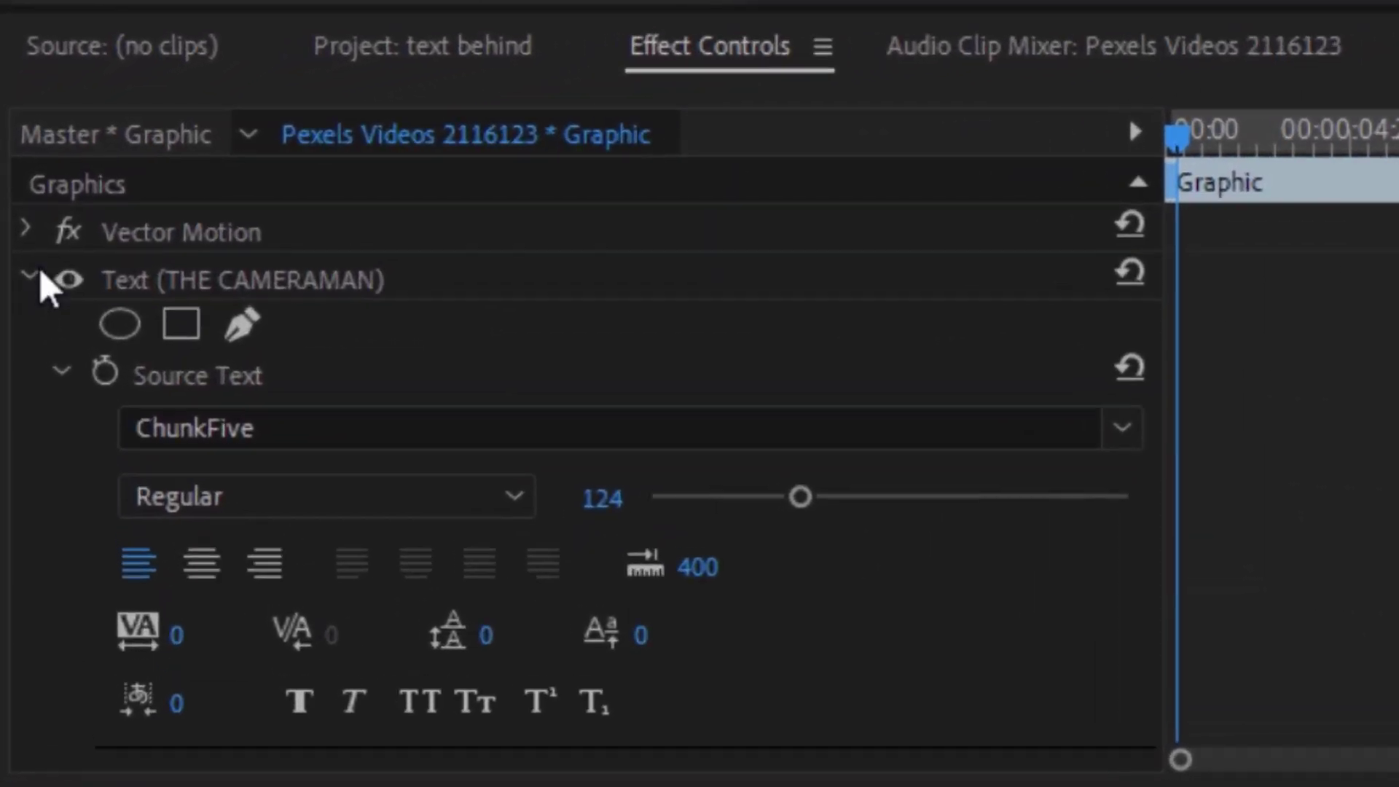
Pick the Opacity free draw bezier pen and maximize the Program Monitor with `.
{"action": "left_click", "coordinate": [17, 208]}
{"action": "scroll", "coordinate": [488, 656], "scroll_direction": "down", "scroll_amount": 5}
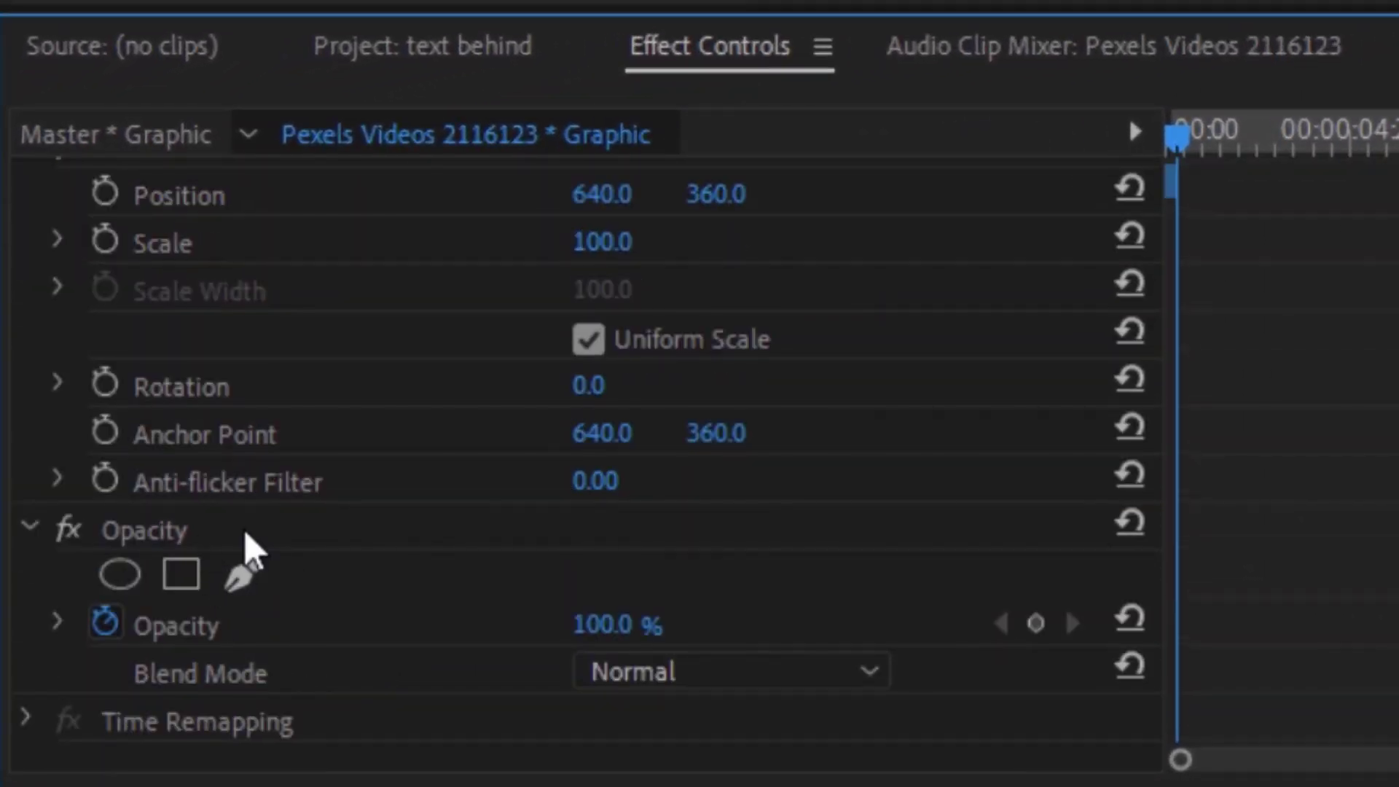
{"action": "left_click", "coordinate": [232, 577]}
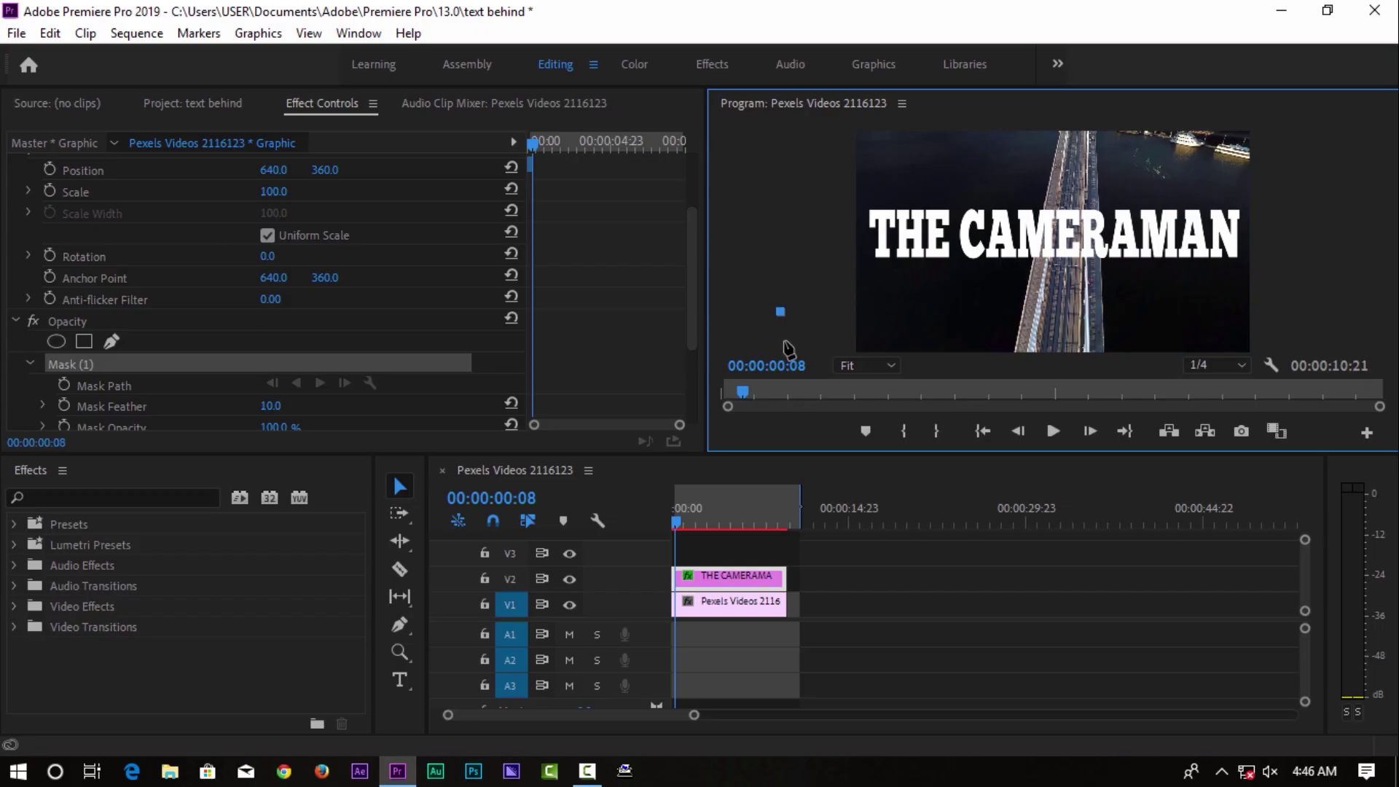
{"action": "key", "text": "grave"}
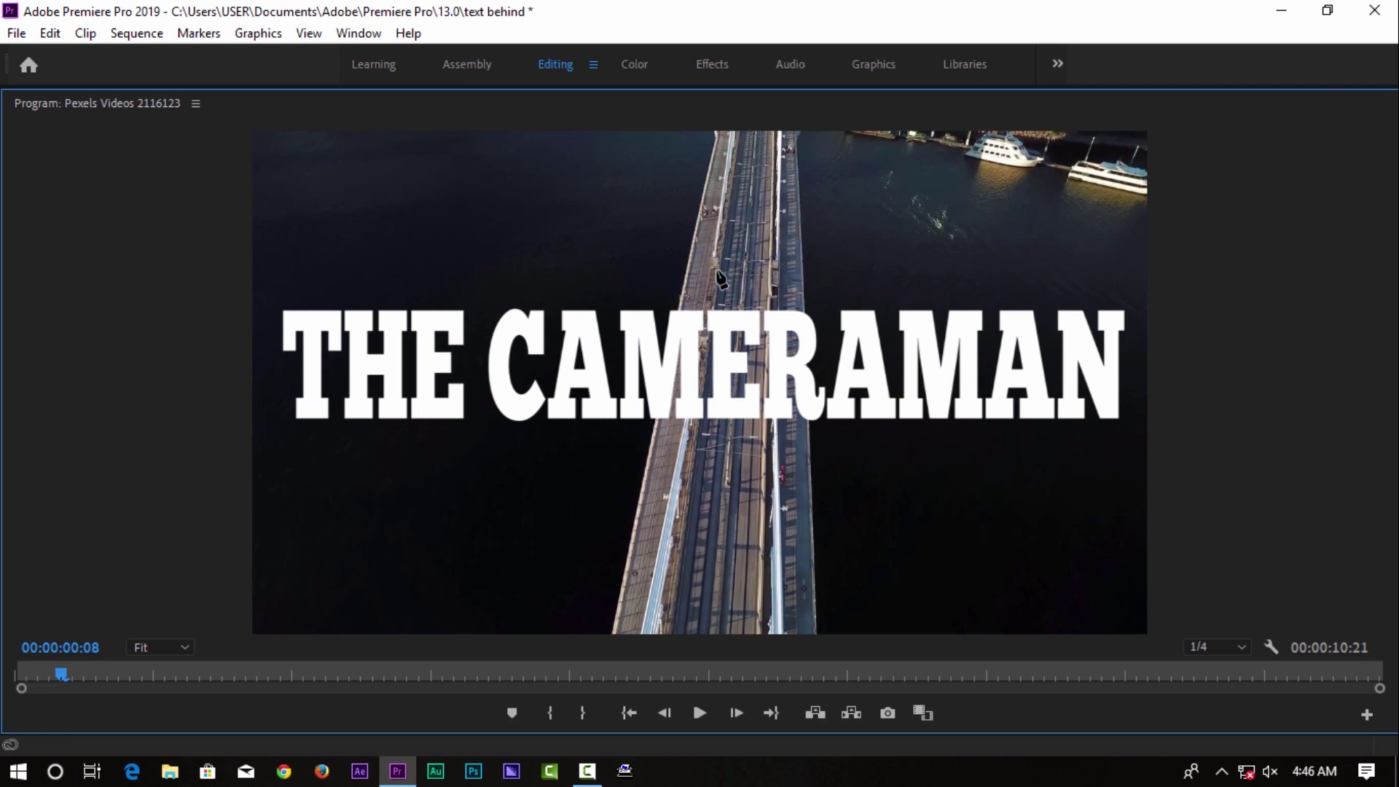
Sketch a trial mask outline beside the bridge, then discard it.
{"action": "left_click", "coordinate": [597, 435]}
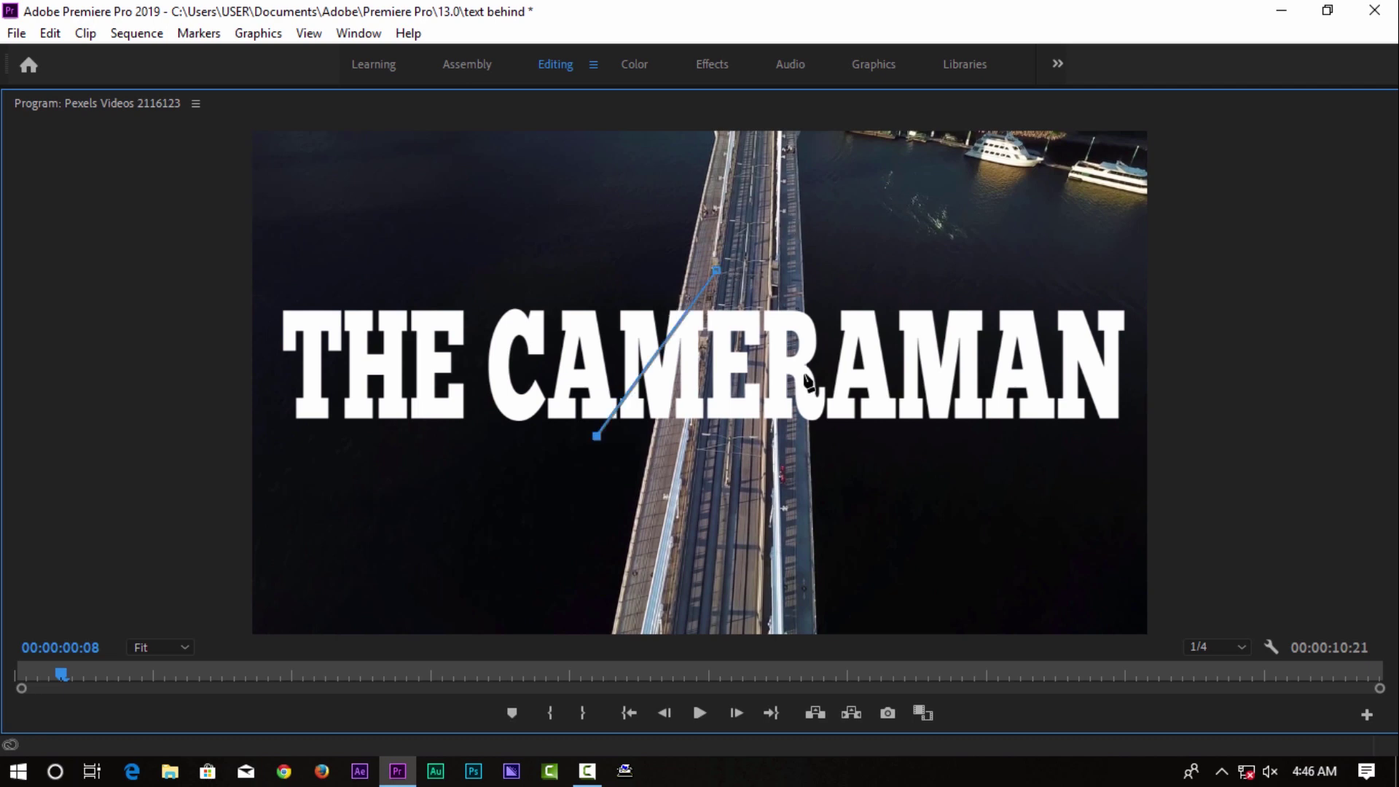
{"action": "left_click", "coordinate": [648, 461]}
{"action": "left_click", "coordinate": [702, 339]}
{"action": "left_click", "coordinate": [788, 312]}
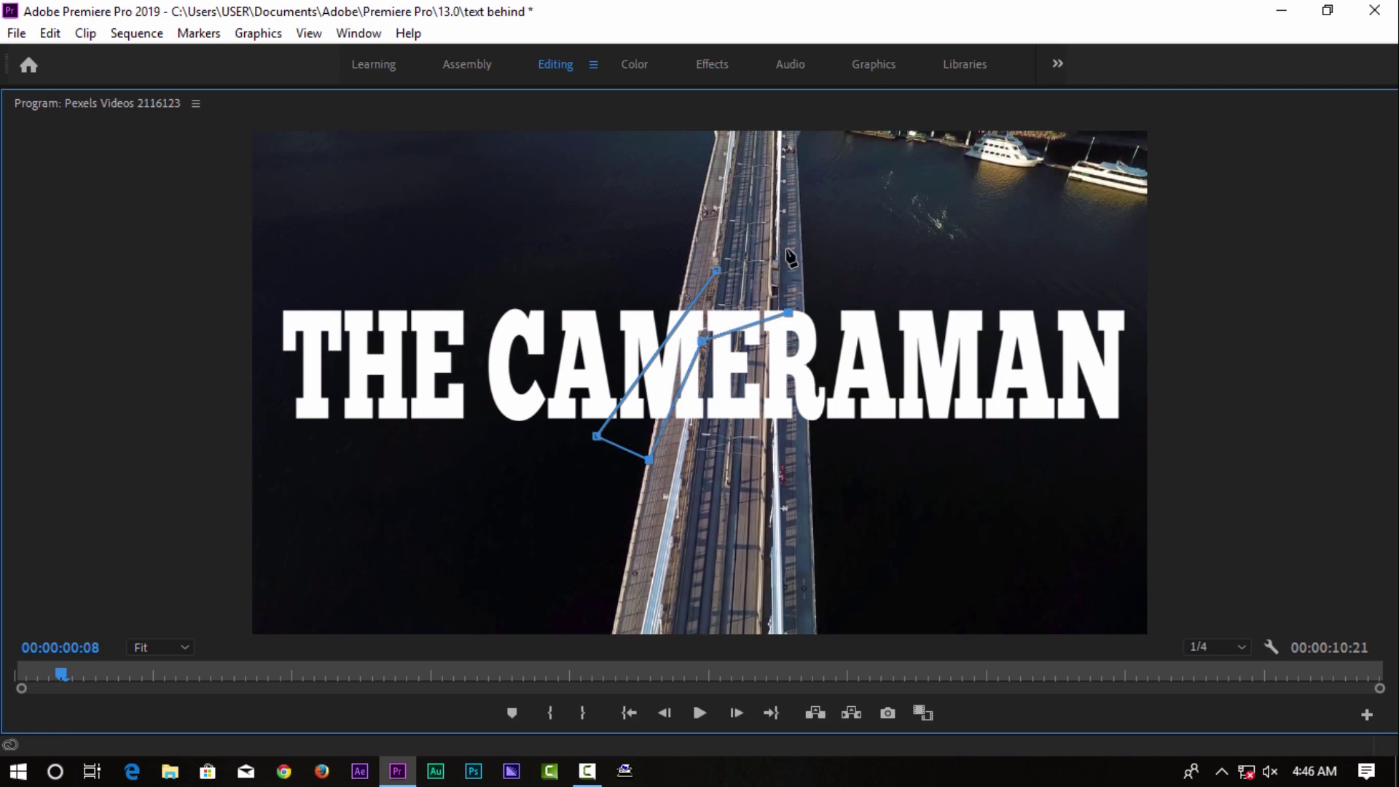
{"action": "key", "text": "Escape"}
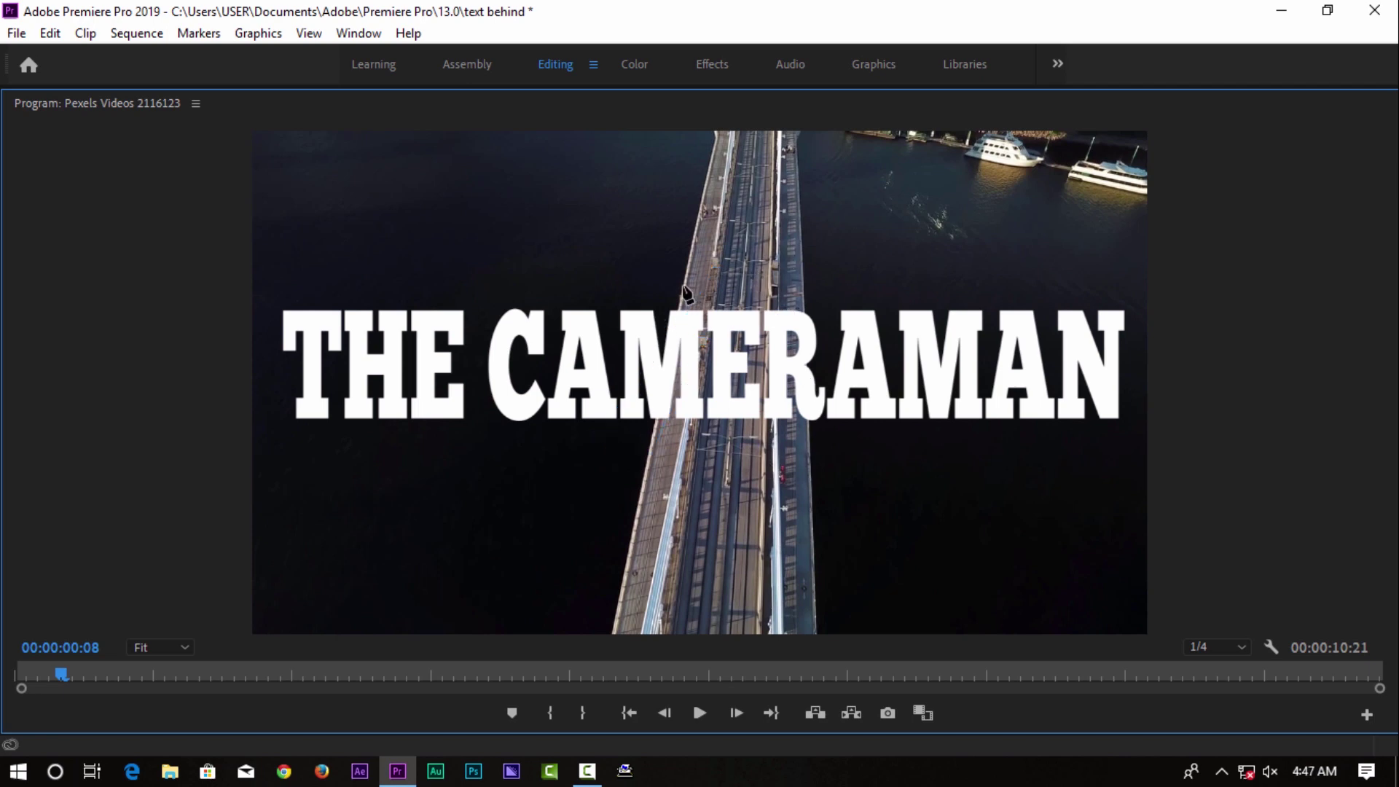
Draw a closed four-point mask around the bridge and restore the normal panel layout.
{"action": "left_click", "coordinate": [643, 476]}
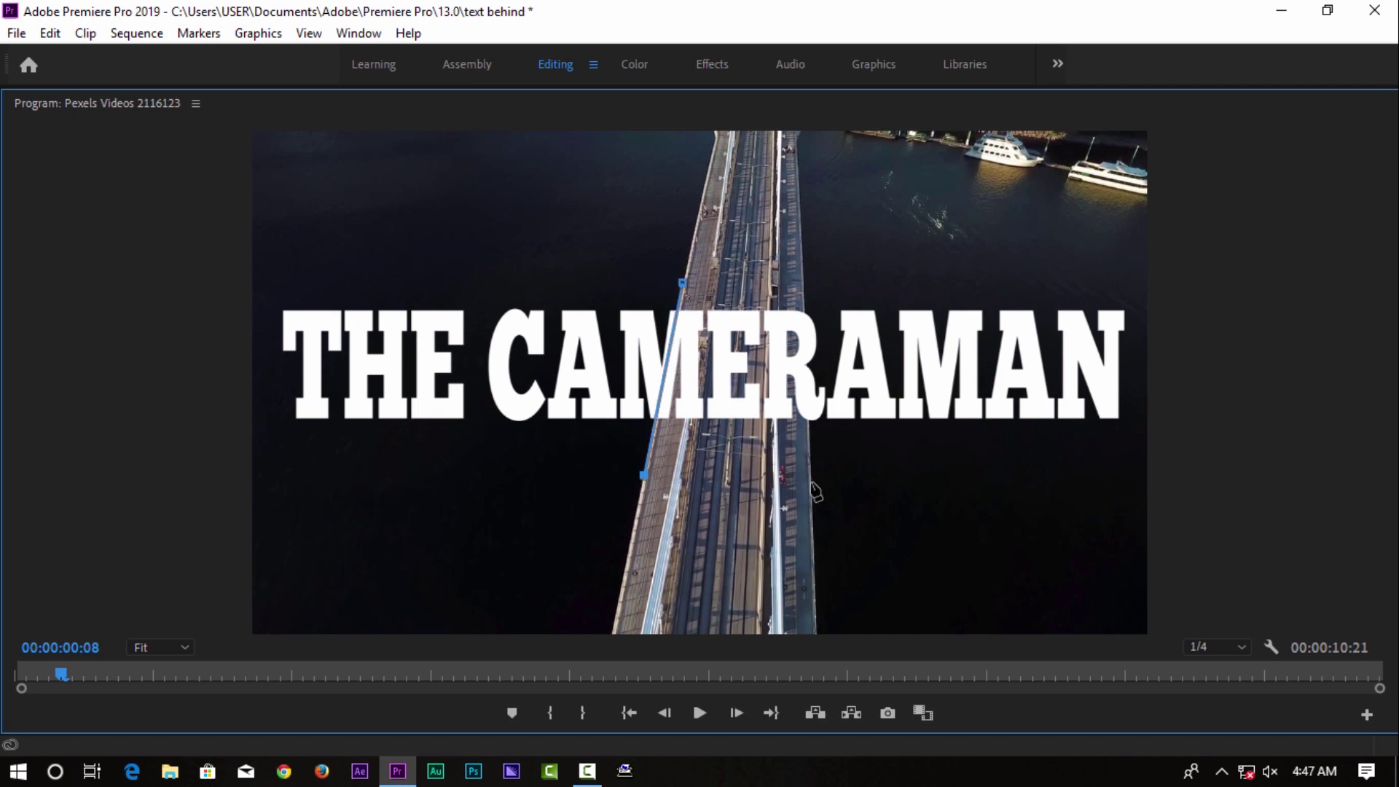
{"action": "left_click", "coordinate": [811, 480]}
{"action": "left_click", "coordinate": [802, 270]}
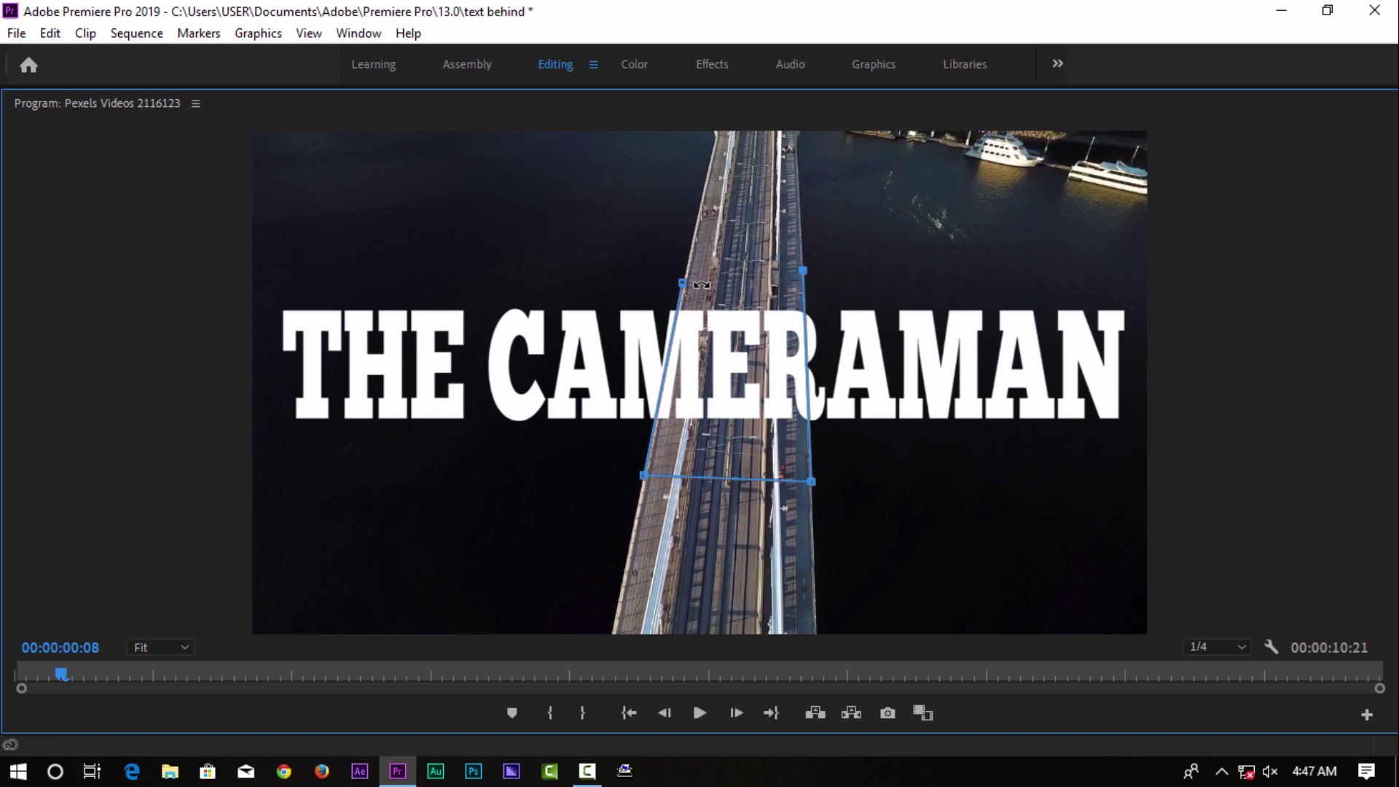
{"action": "left_click", "coordinate": [683, 283]}
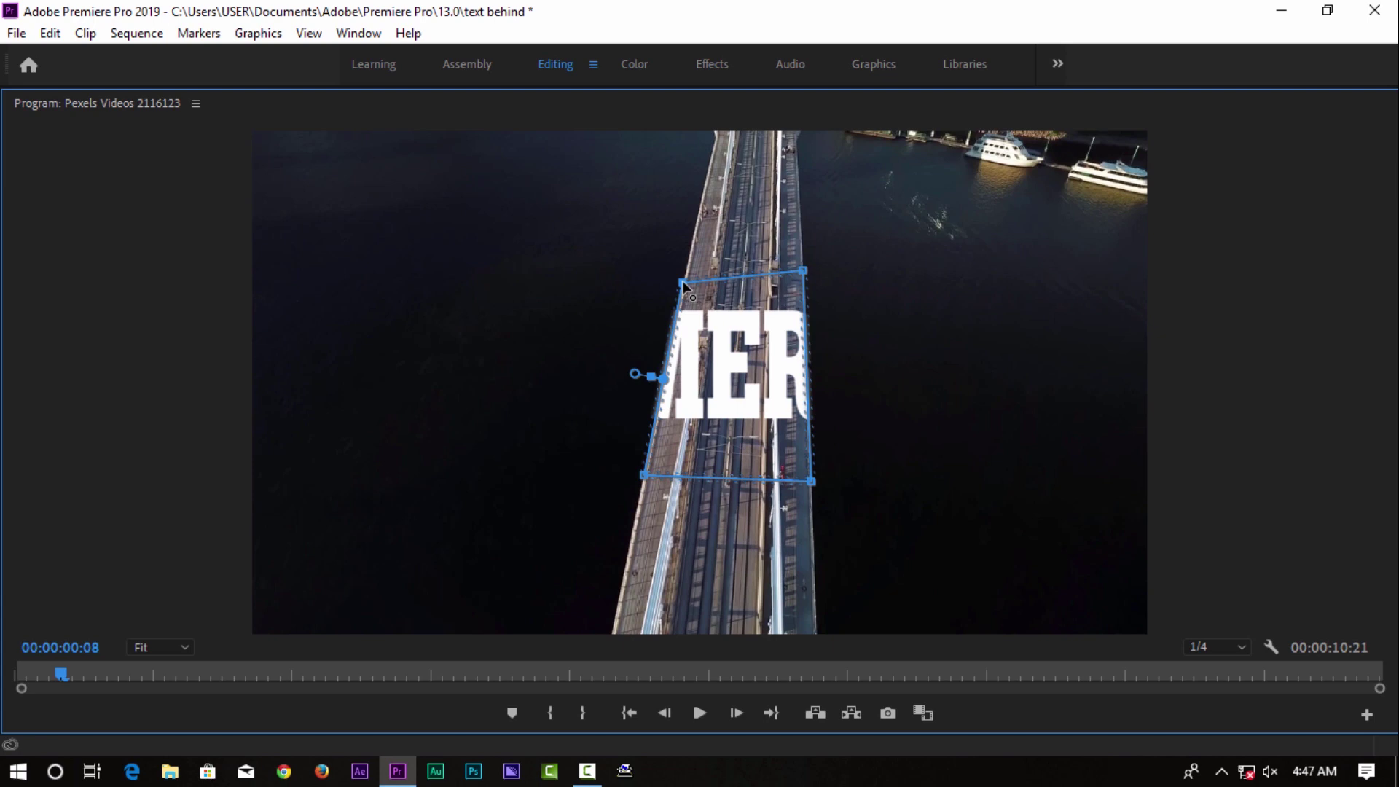
{"action": "key", "text": "grave"}
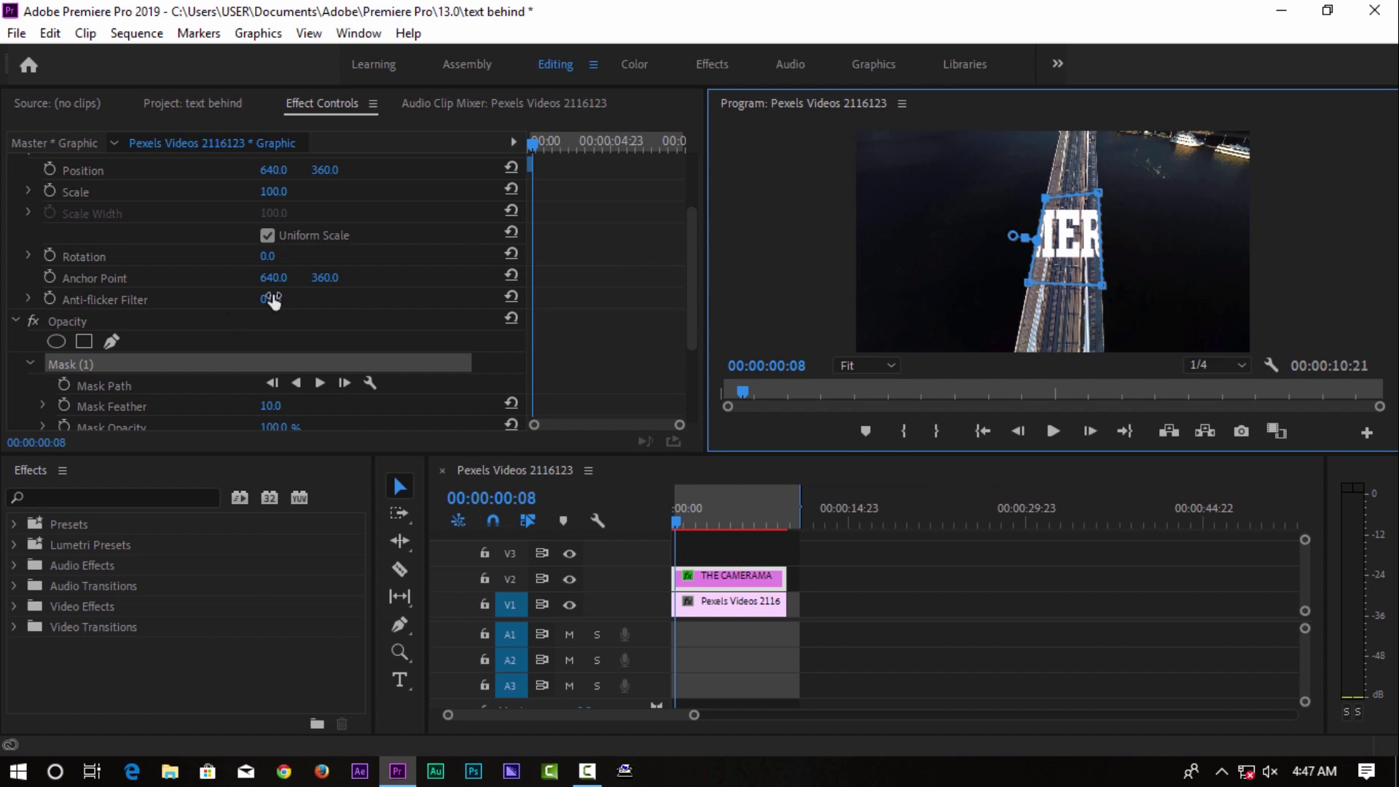
Tick Inverted on Mask (1) and scrub later in the clip to preview the result.
{"action": "scroll", "coordinate": [288, 218], "scroll_direction": "down", "scroll_amount": 2}
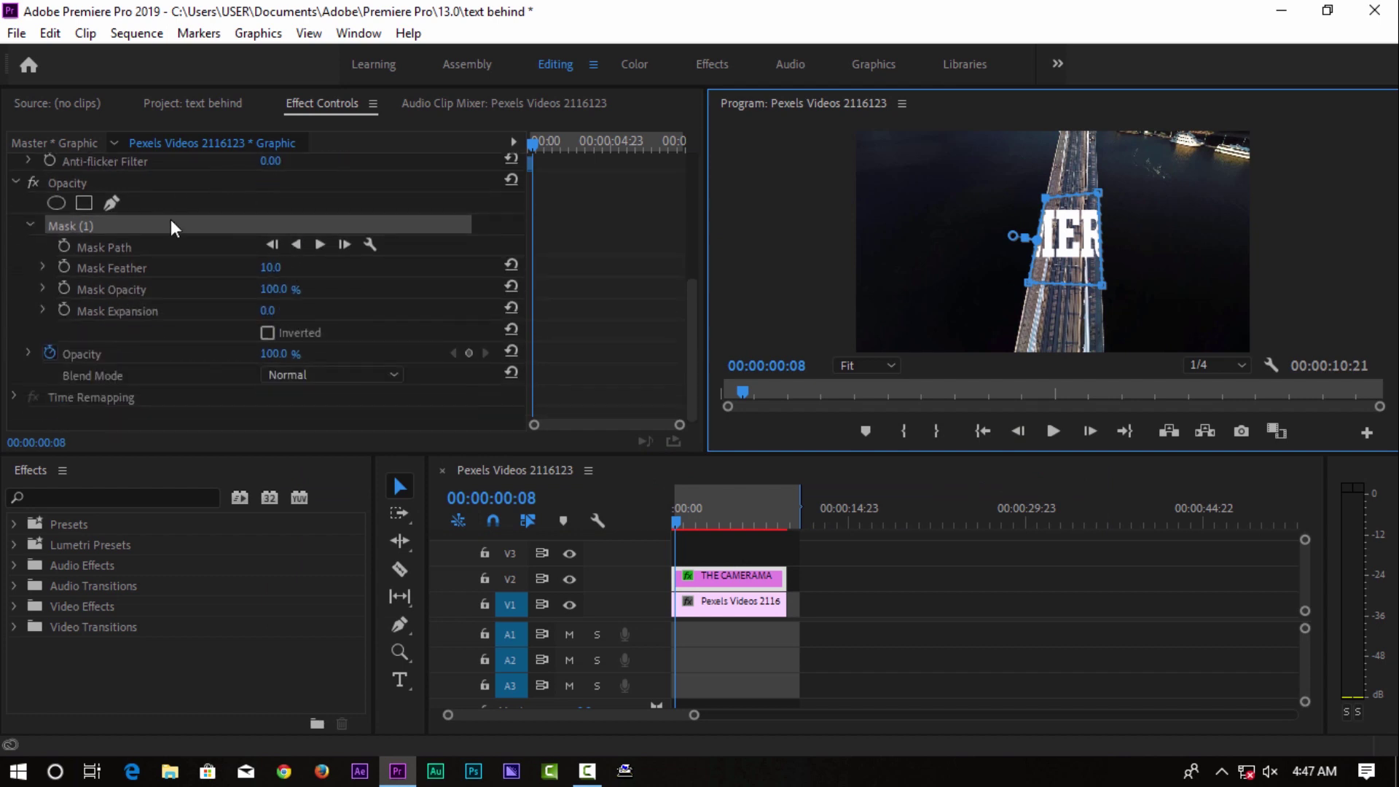
{"action": "left_click", "coordinate": [274, 336]}
{"action": "left_click", "coordinate": [275, 336]}
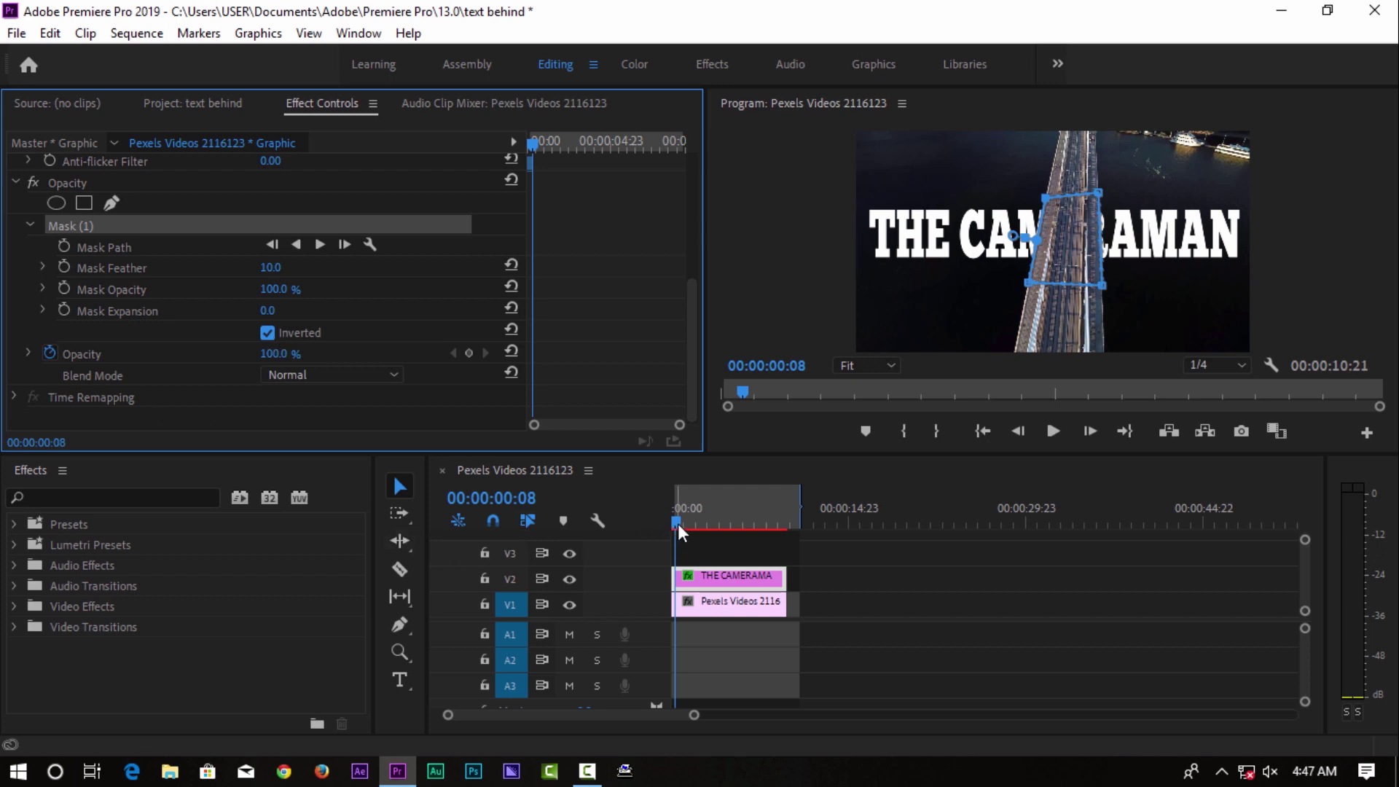
{"action": "left_click_drag", "start_coordinate": [678, 524], "coordinate": [742, 524]}
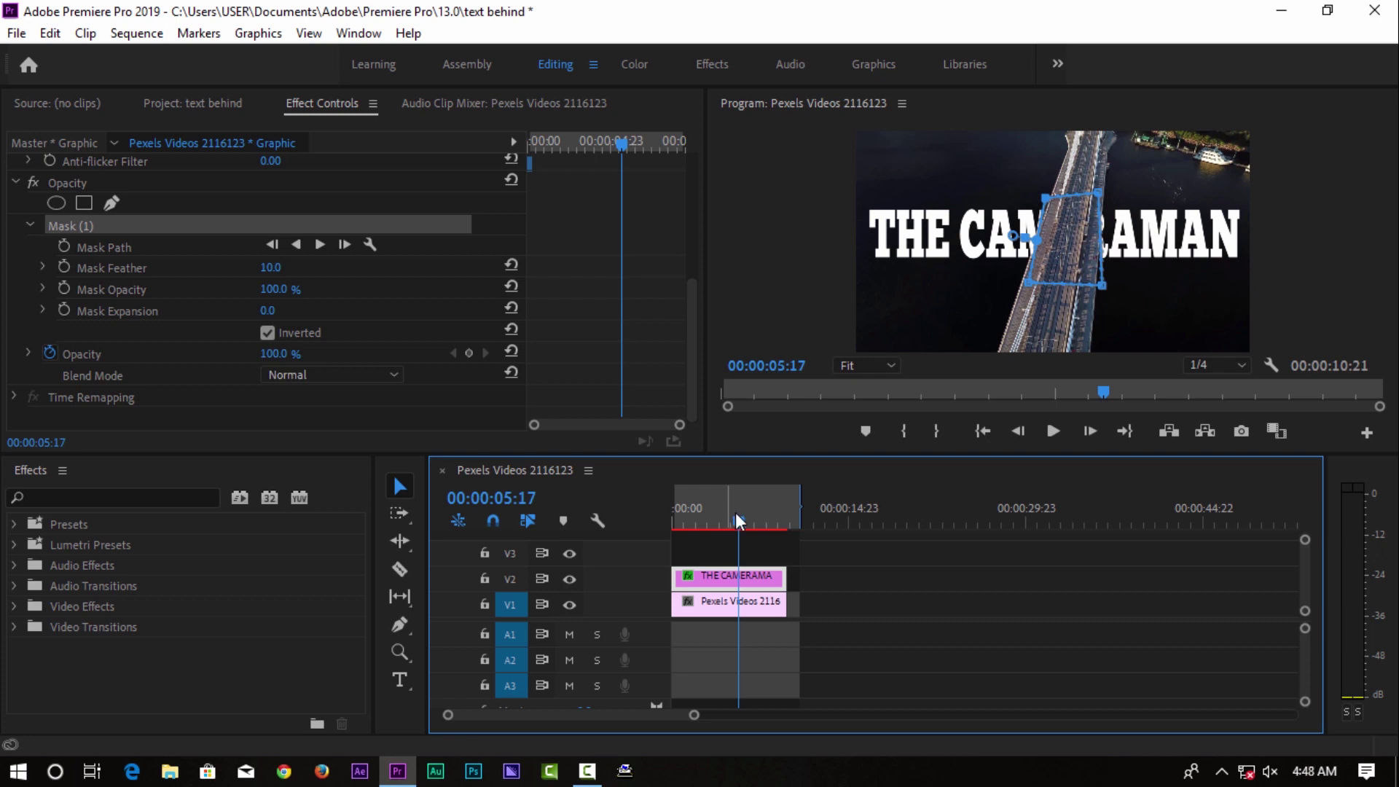
Return the playhead to 00:00:00:00 and select Mask (1) to show its path in the preview.
{"action": "left_click_drag", "start_coordinate": [736, 512], "coordinate": [653, 515]}
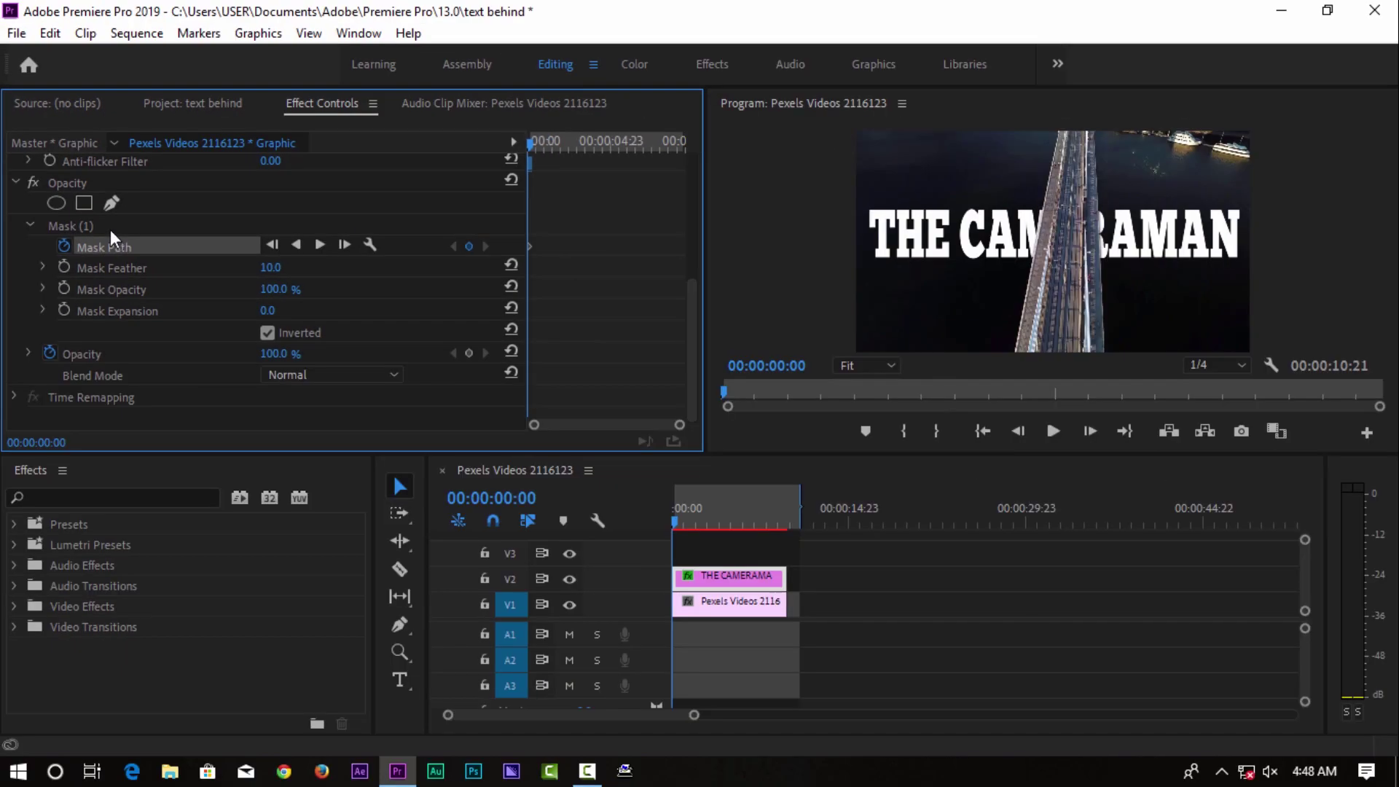
{"action": "left_click", "coordinate": [271, 340]}
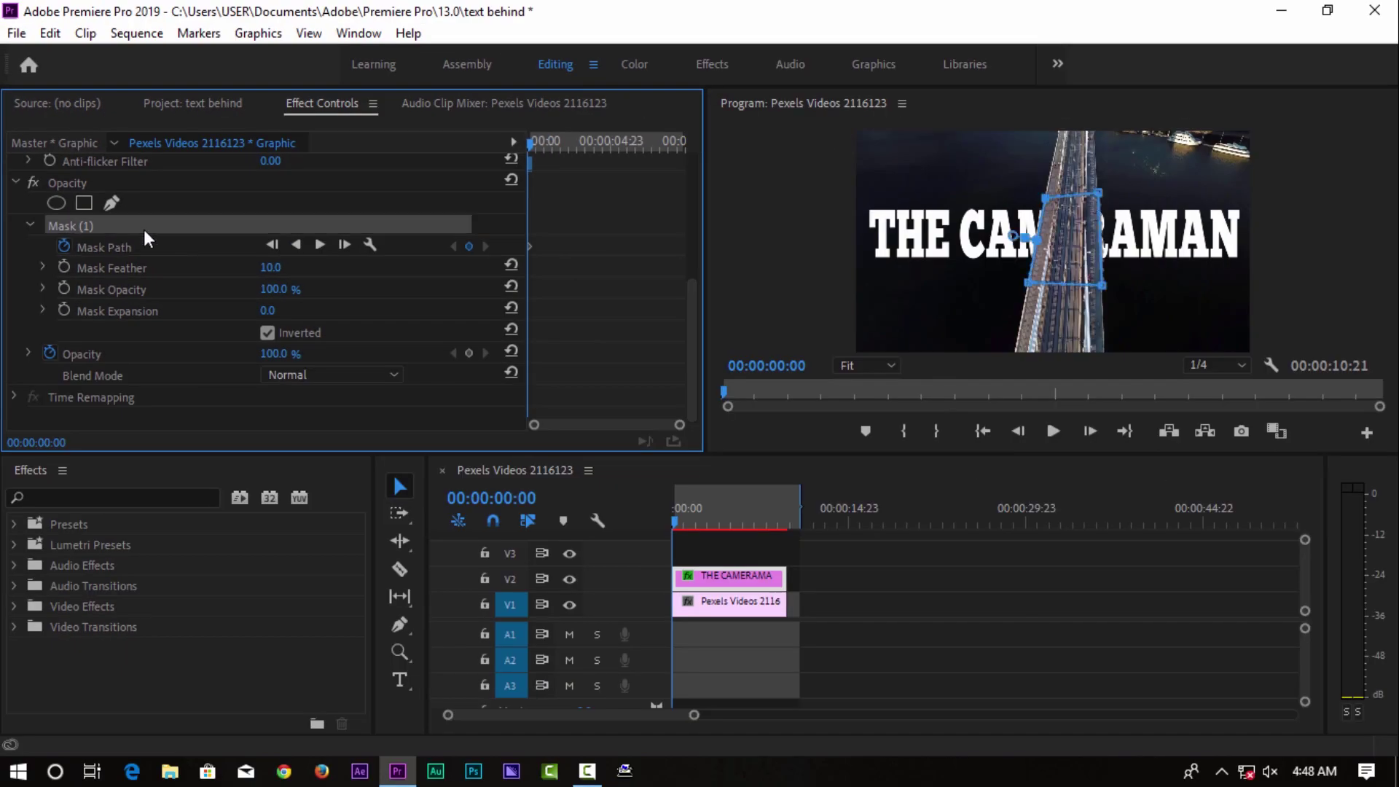
{"action": "left_click", "coordinate": [818, 319]}
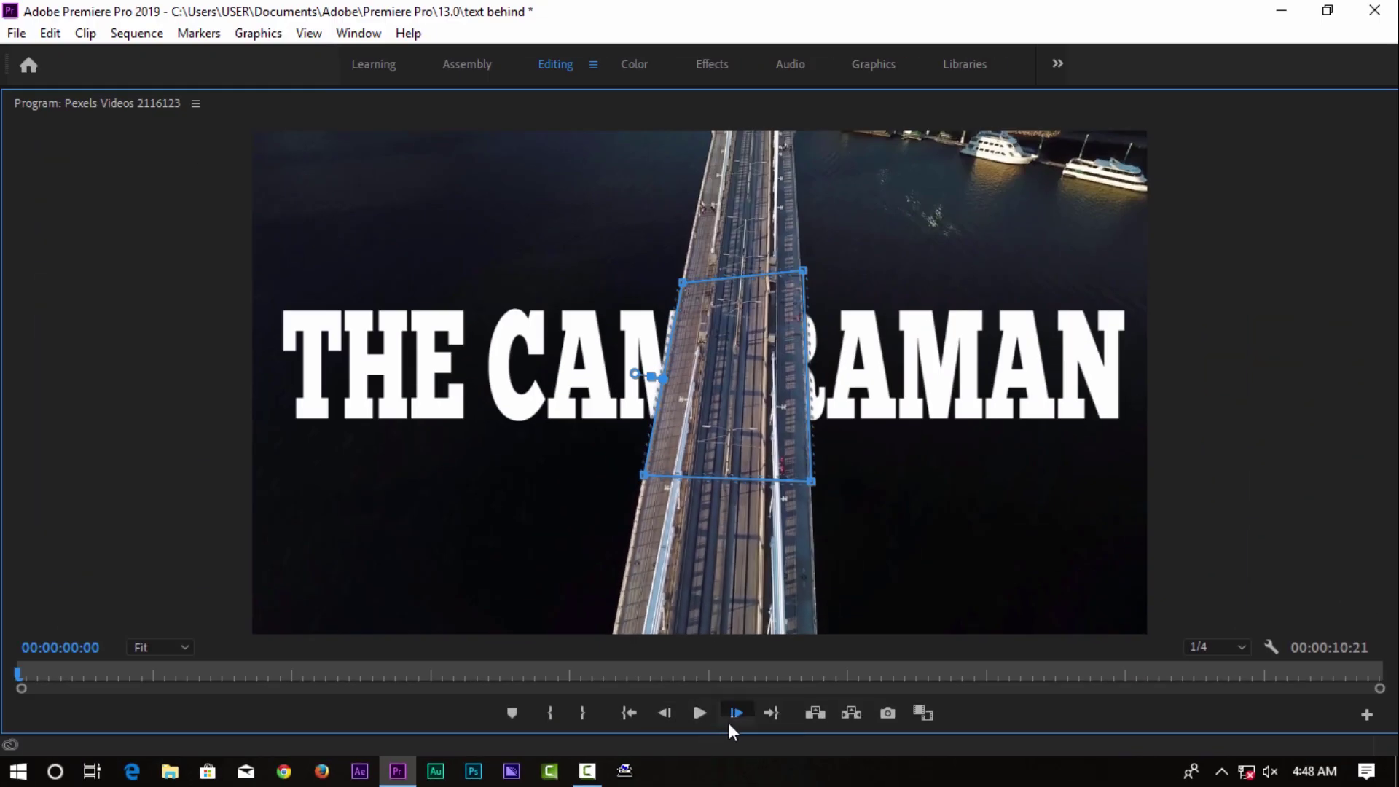
Advance two frames, nudging the mask right and then up to stay on the bridge.
{"action": "left_click", "coordinate": [729, 723]}
{"action": "left_click_drag", "start_coordinate": [716, 383], "coordinate": [715, 389]}
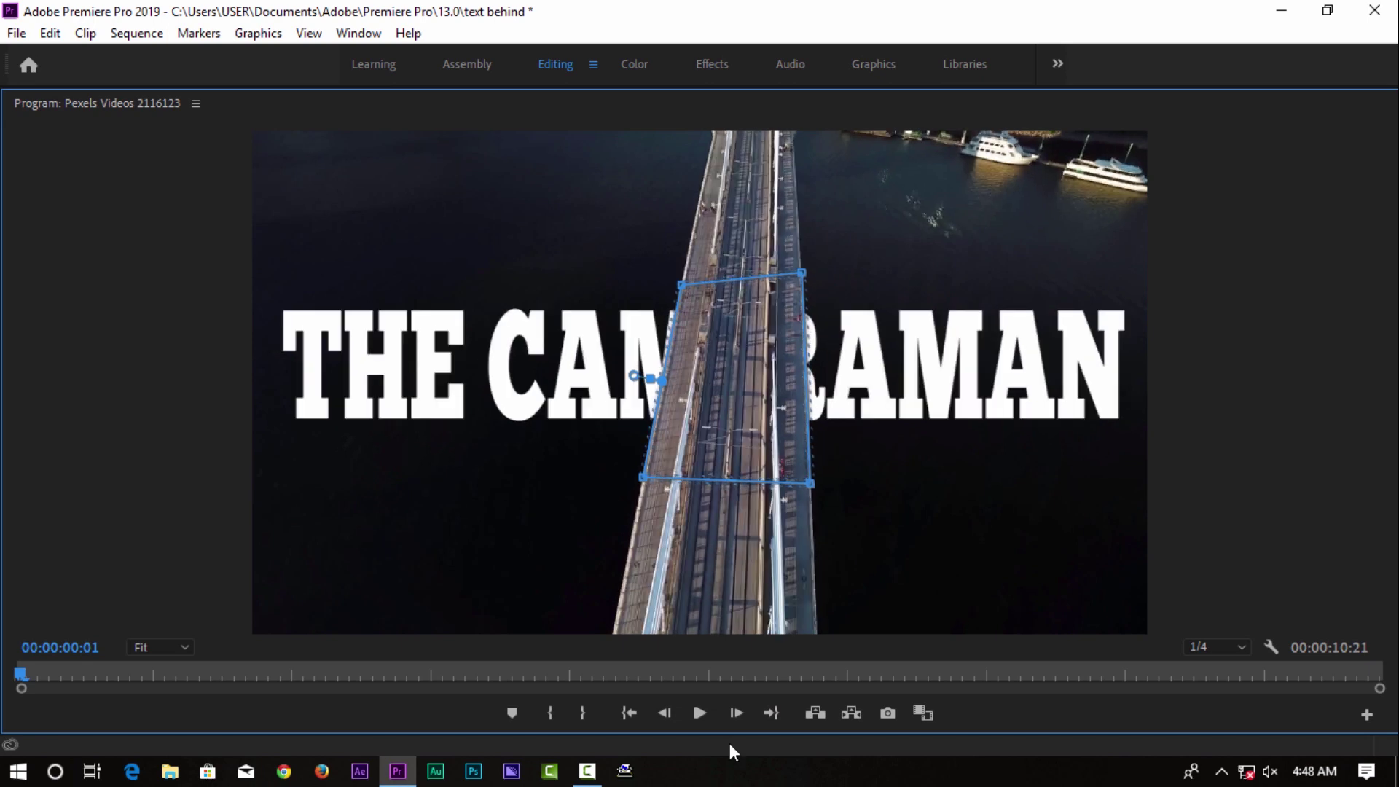
{"action": "left_click", "coordinate": [734, 721]}
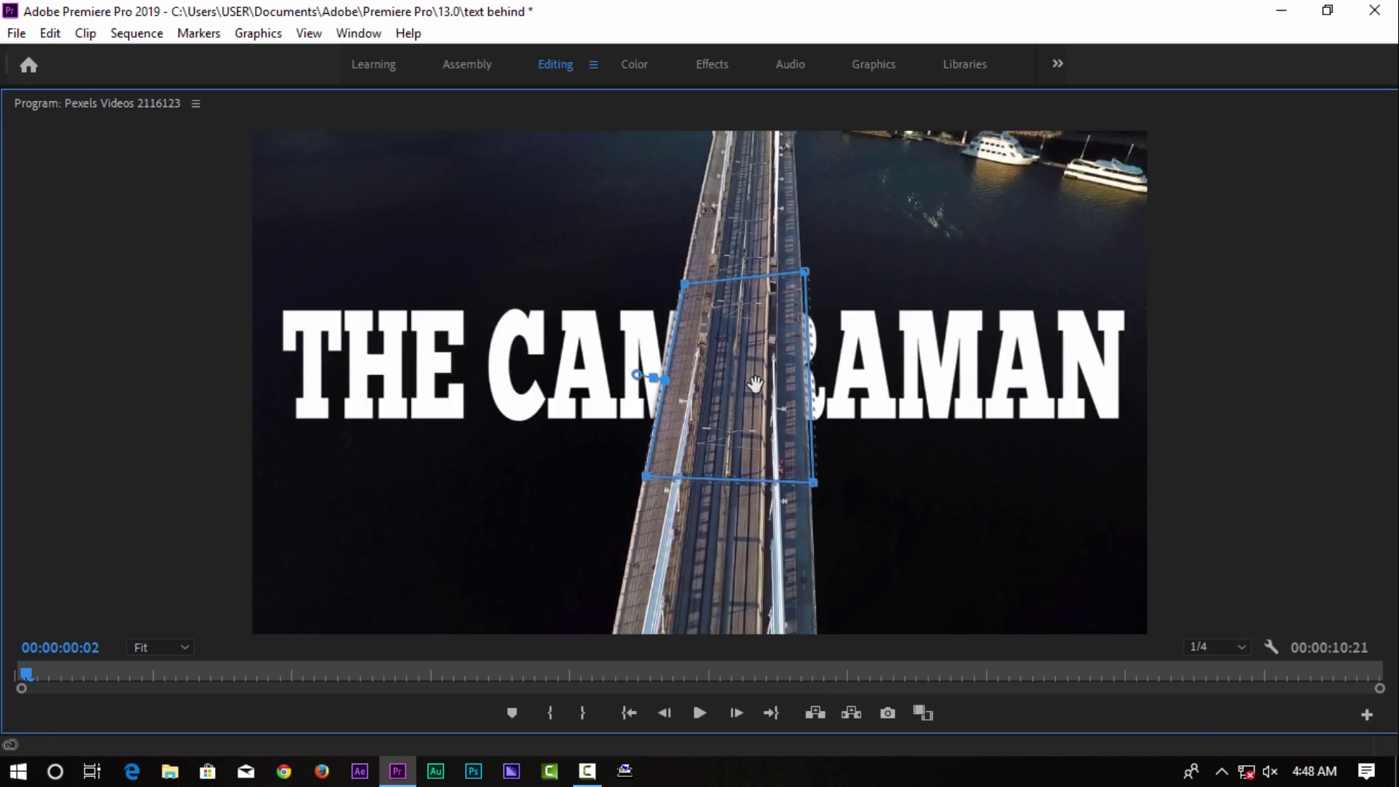
{"action": "left_click_drag", "start_coordinate": [755, 386], "coordinate": [754, 383]}
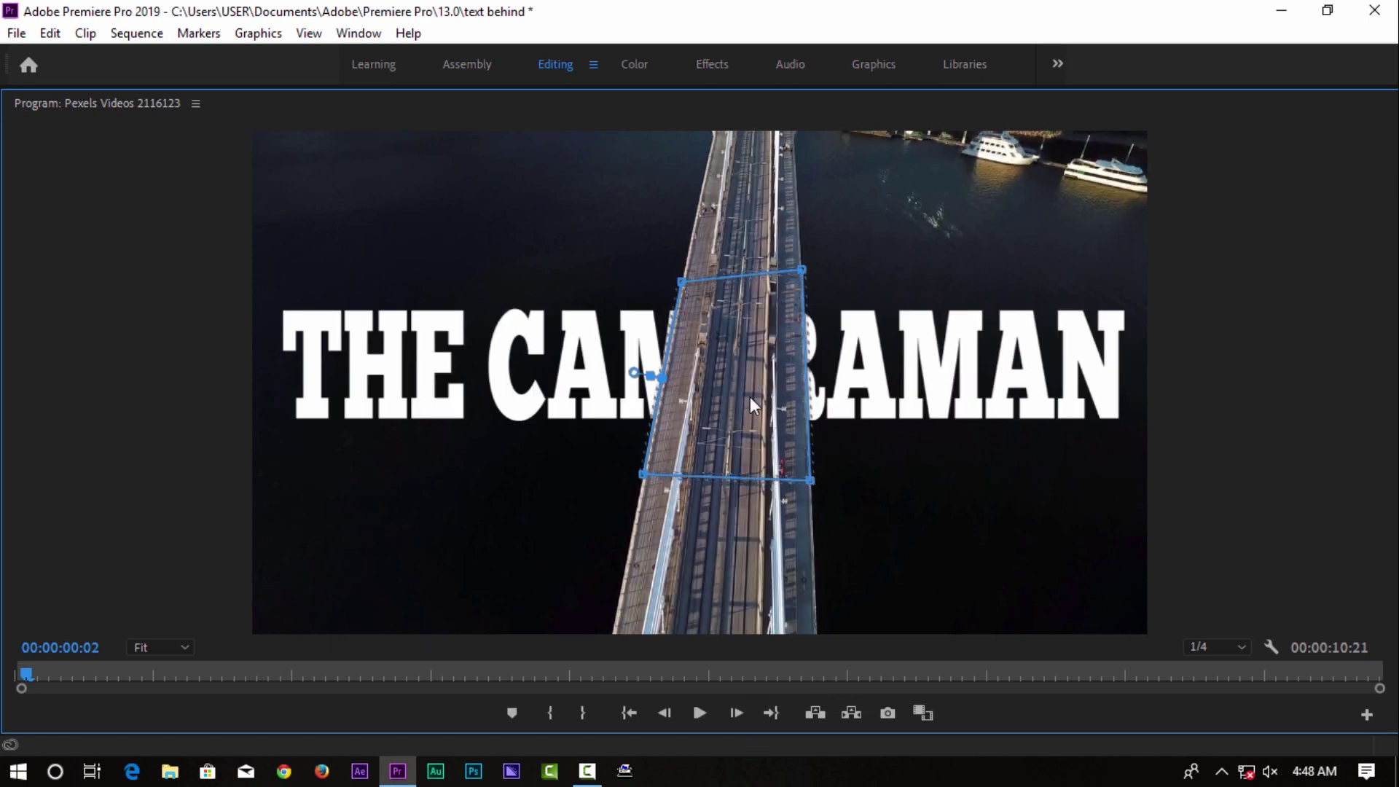
On the next frame, refit the mask's top-right corner and pull a new right-edge point inward.
{"action": "key", "text": "Right"}
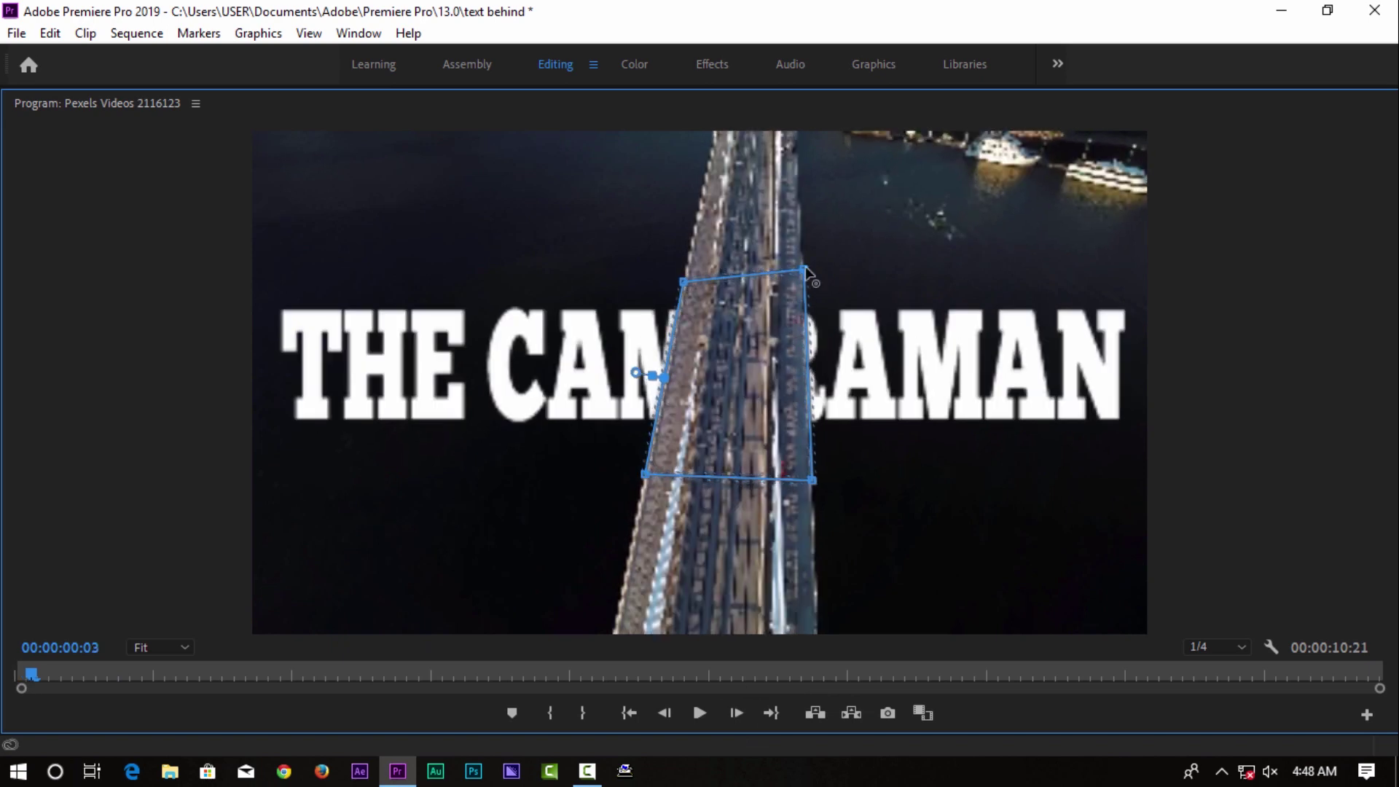
{"action": "left_click_drag", "start_coordinate": [805, 270], "coordinate": [793, 270]}
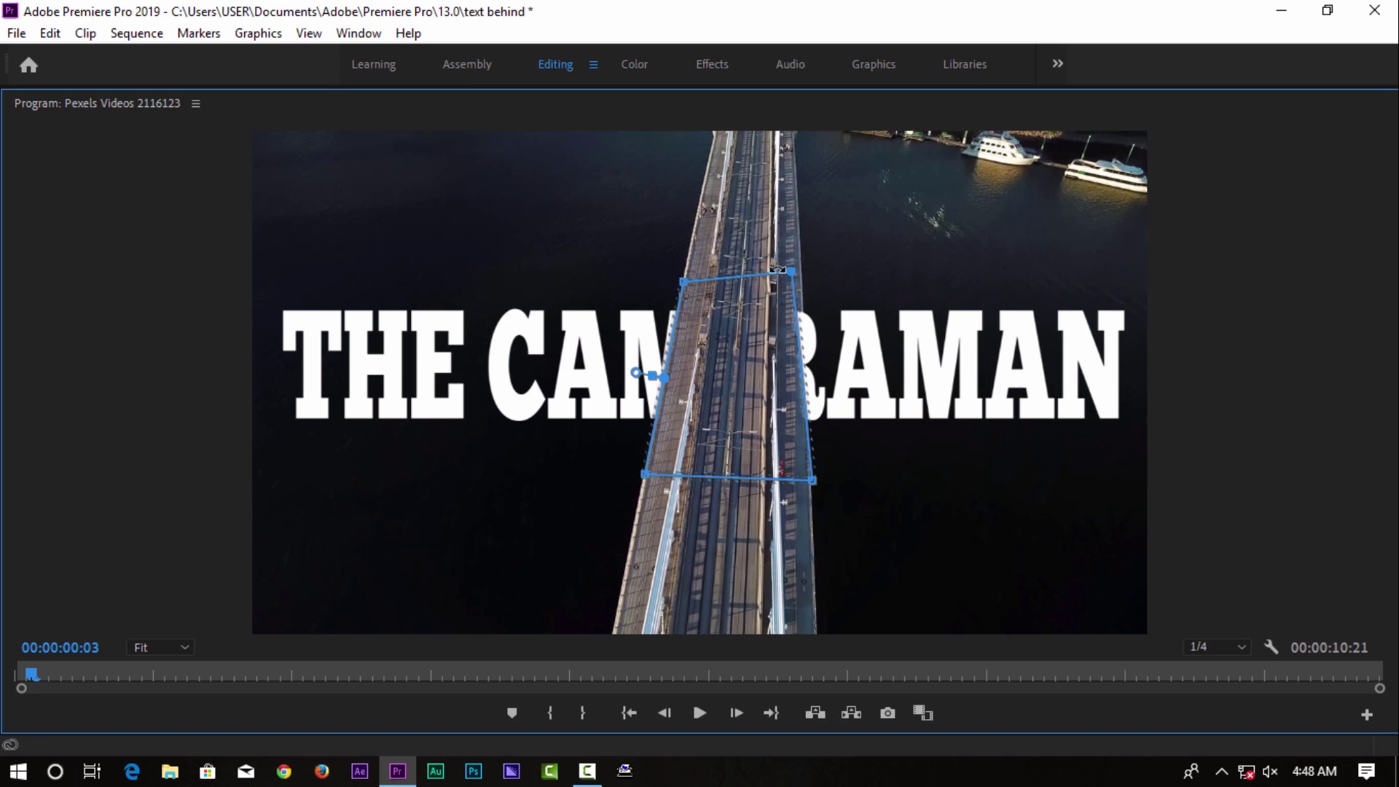
{"action": "left_click_drag", "start_coordinate": [777, 270], "coordinate": [790, 268]}
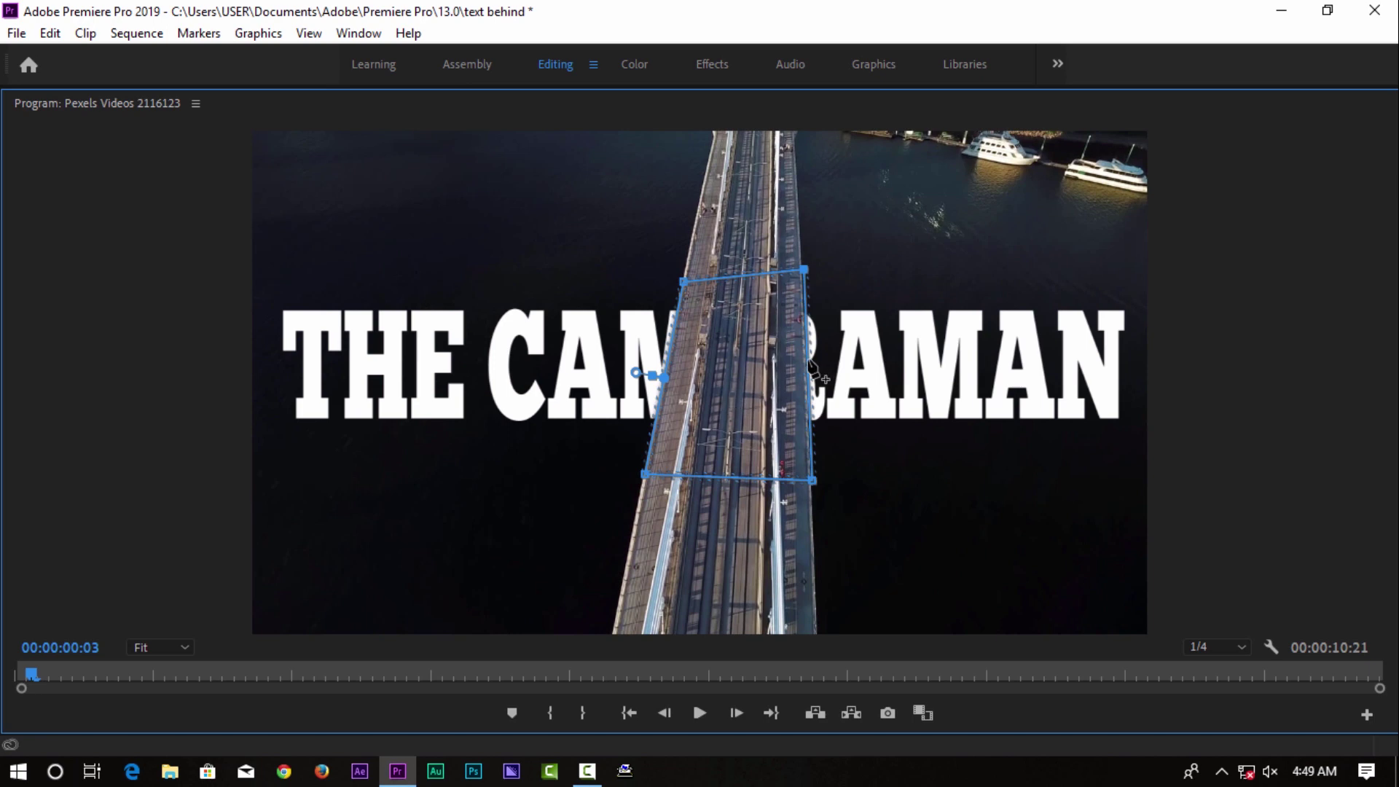
{"action": "left_click", "coordinate": [808, 360]}
{"action": "left_click_drag", "start_coordinate": [784, 358], "coordinate": [784, 362]}
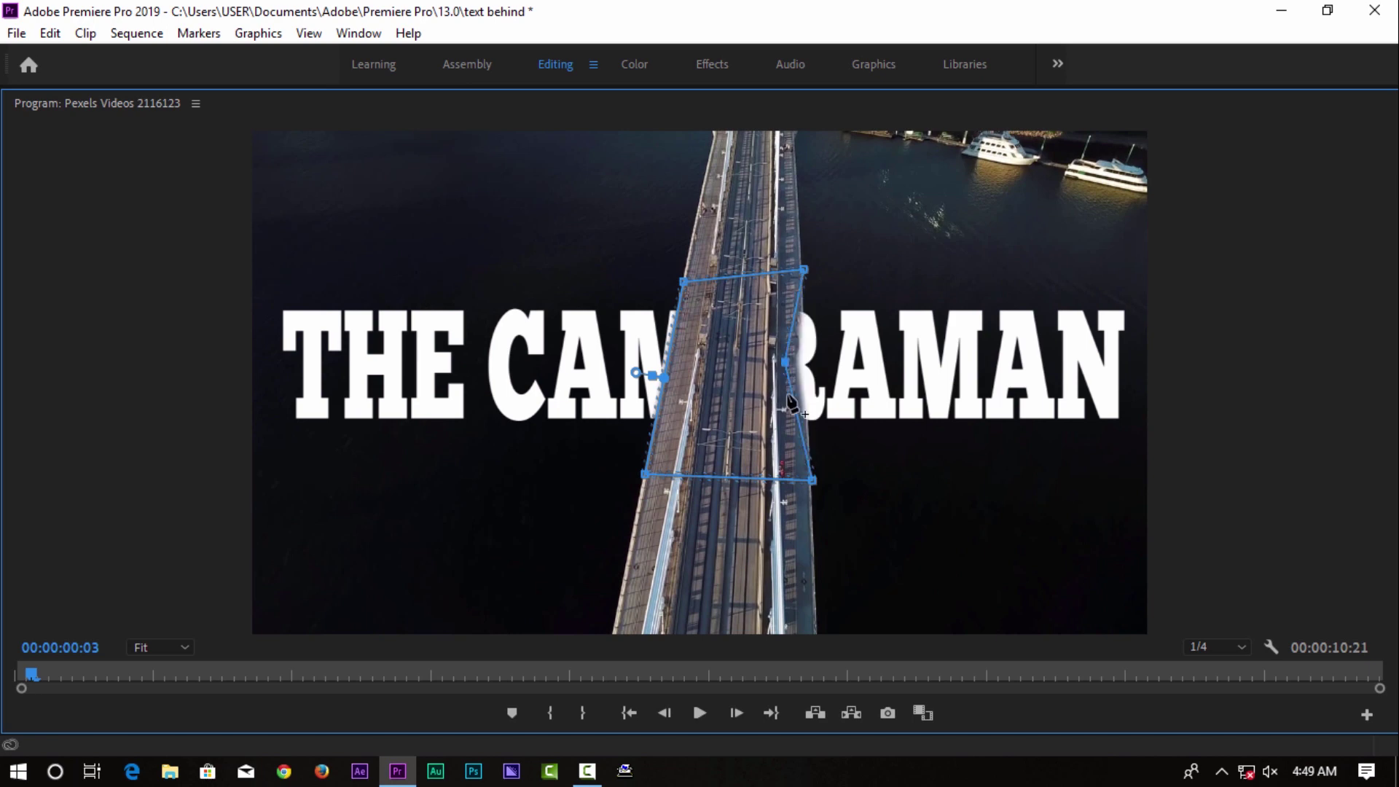
Undo the extra right-edge point, then step frame by frame to 00:00:09:03 keyframing the mask.
{"action": "key", "text": "ctrl+z"}
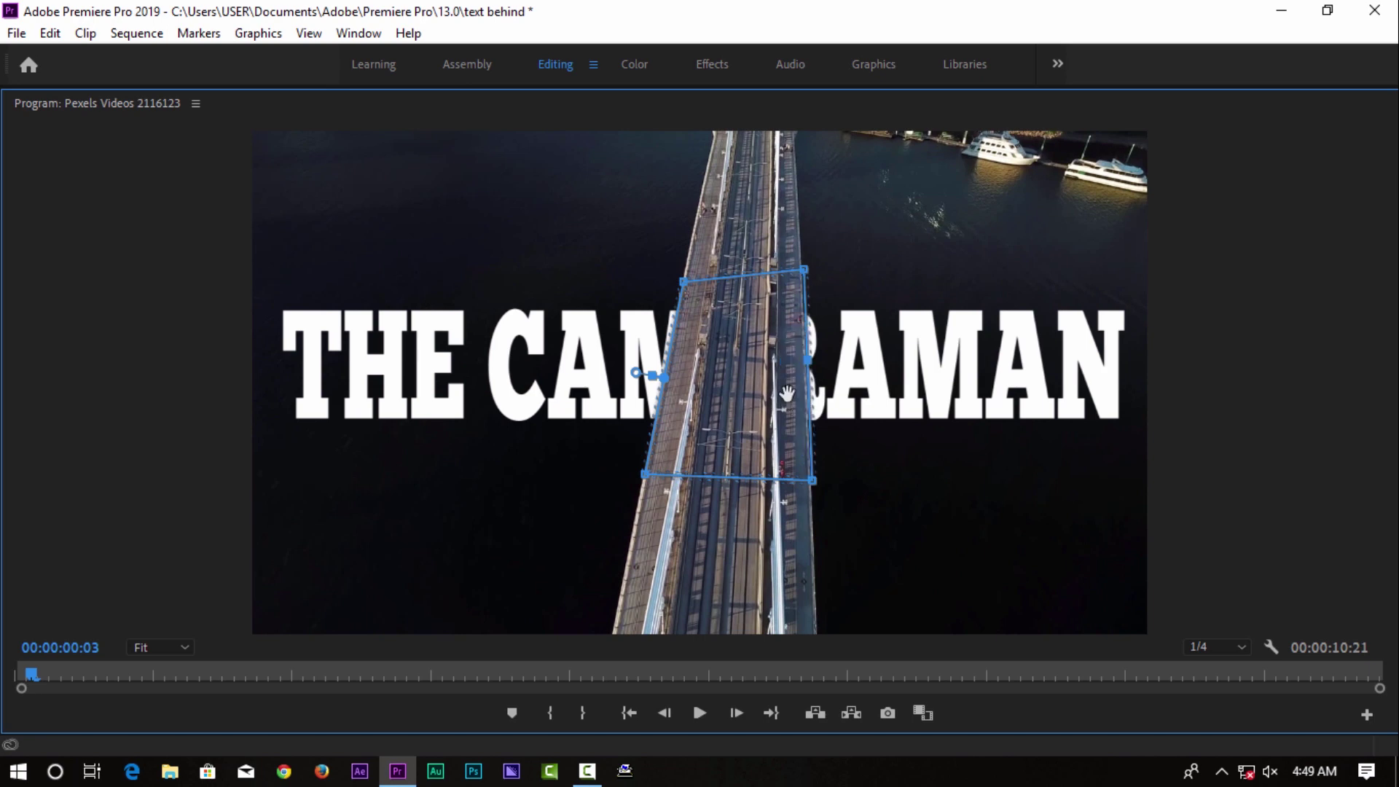
{"action": "key", "text": "space"}
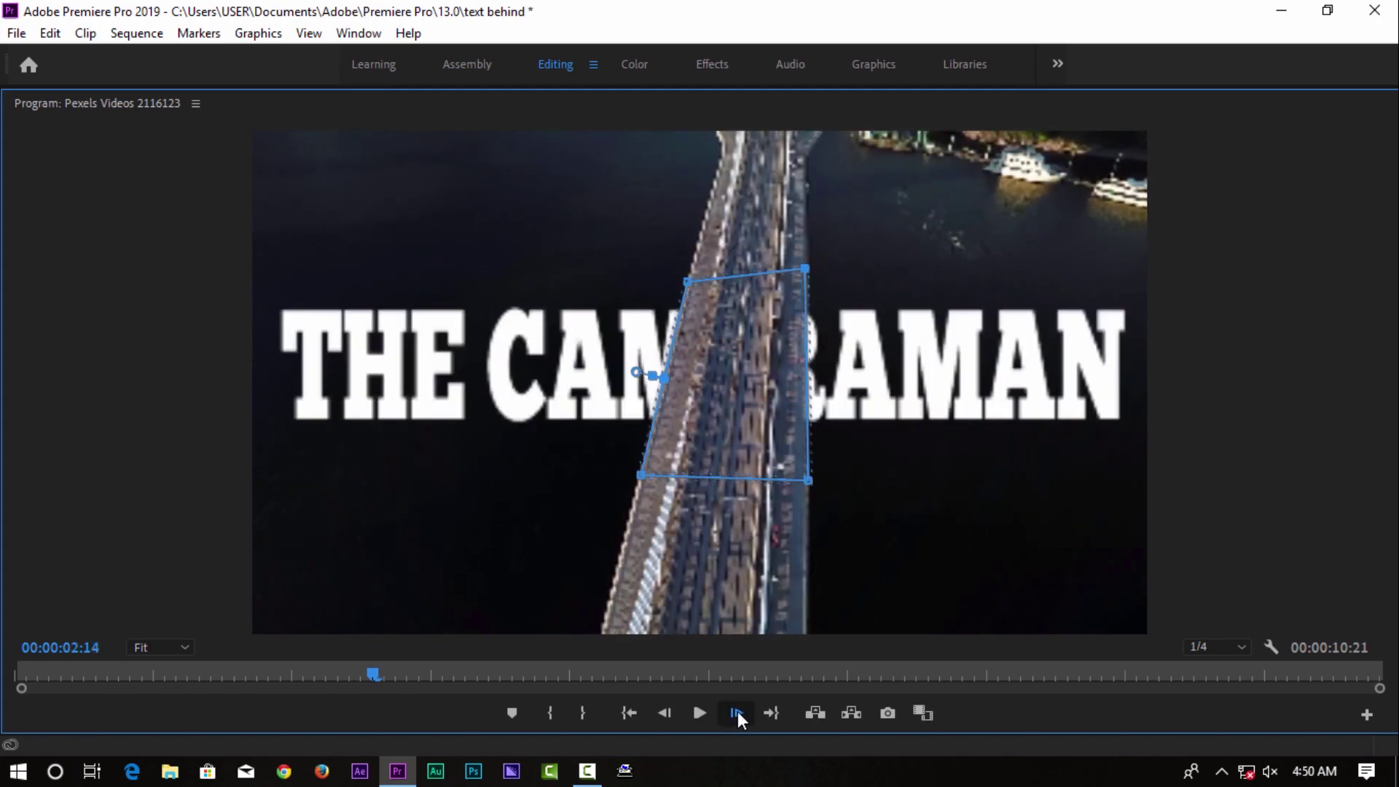
{"action": "key", "text": "Right"}
{"action": "key", "text": "Right"}
{"action": "key", "text": "Right"}
{"action": "key", "text": "Right"}
{"action": "key", "text": "Right"}
{"action": "key", "text": "Right"}
{"action": "key", "text": "Right"}
{"action": "key", "text": "Right"}
{"action": "key", "text": "Right"}
{"action": "key", "text": "Right"}
{"action": "key", "text": "Right"}
{"action": "key", "text": "Right"}
{"action": "key", "text": "Right"}
{"action": "key", "text": "Right"}
{"action": "key", "text": "Right"}
{"action": "key", "text": "Right"}
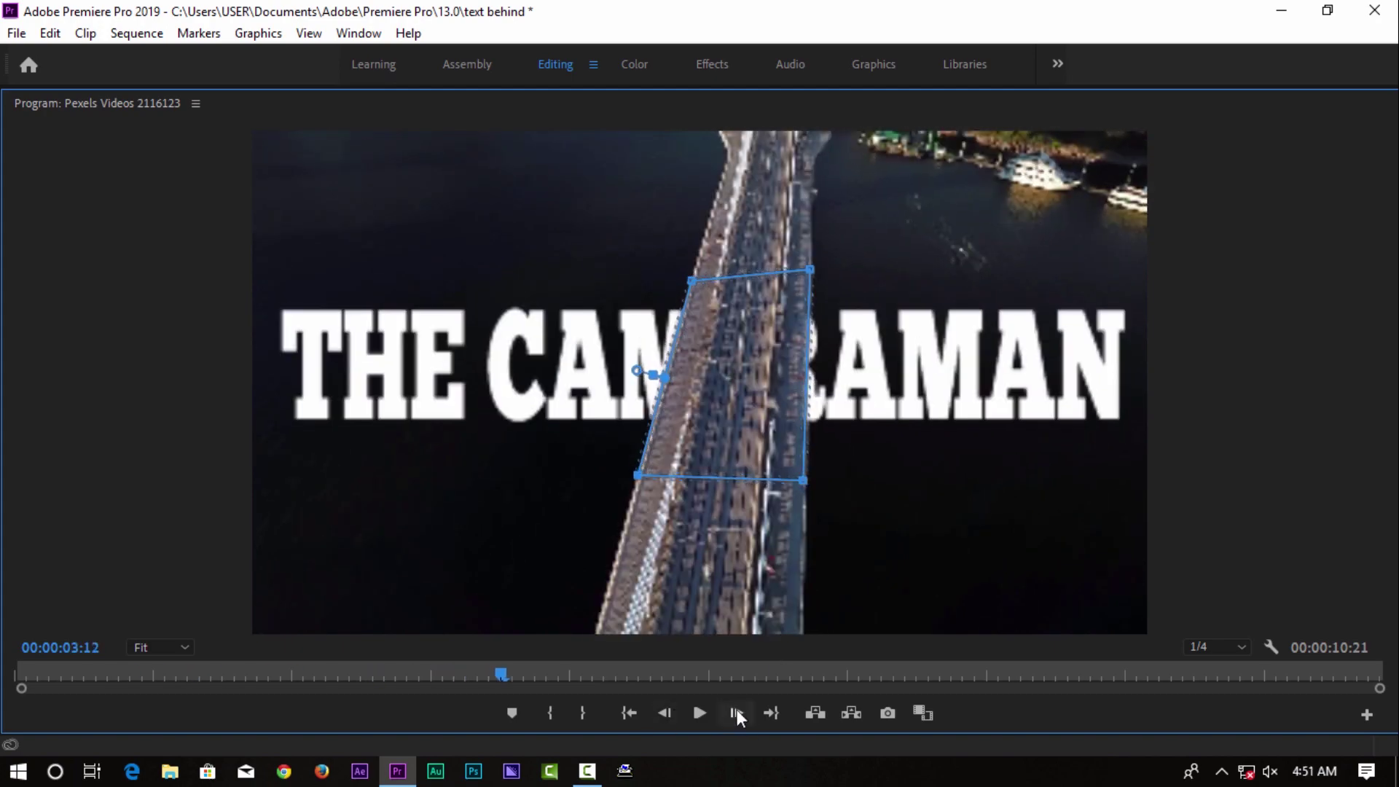
{"action": "key", "text": "Right"}
{"action": "key", "text": "Right"}
{"action": "key", "text": "Right"}
{"action": "key", "text": "Right"}
{"action": "key", "text": "Right"}
{"action": "key", "text": "Right"}
{"action": "key", "text": "Right"}
{"action": "key", "text": "Right"}
{"action": "key", "text": "Right"}
{"action": "key", "text": "Right"}
{"action": "key", "text": "Right"}
{"action": "key", "text": "Right"}
{"action": "key", "text": "Right"}
{"action": "key", "text": "Right"}
{"action": "key", "text": "Right"}
{"action": "key", "text": "Right"}
{"action": "key", "text": "Right"}
{"action": "key", "text": "Right"}
{"action": "key", "text": "Right"}
{"action": "key", "text": "Right"}
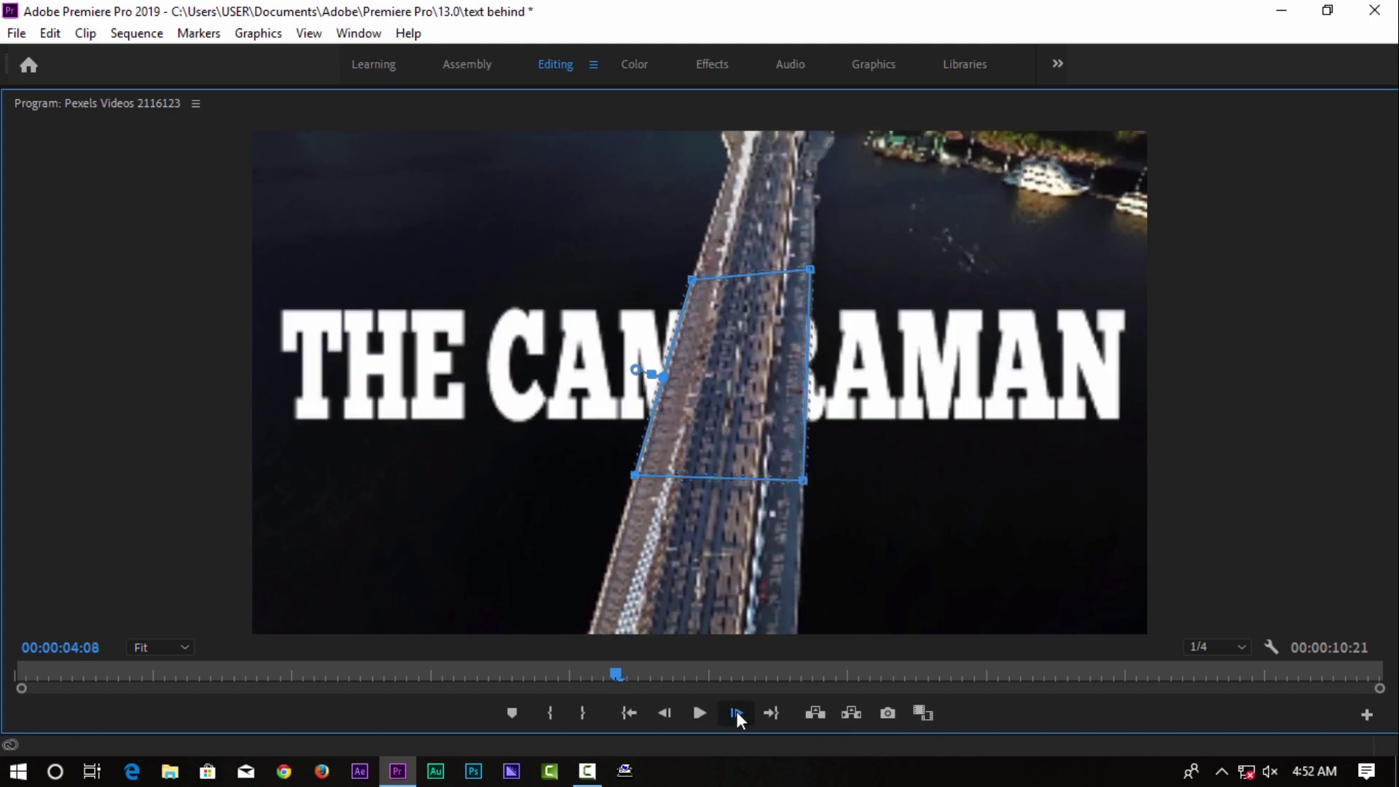
{"action": "key", "text": "Right"}
{"action": "key", "text": "Right"}
{"action": "key", "text": "Right"}
{"action": "key", "text": "Right"}
{"action": "key", "text": "Right"}
{"action": "key", "text": "Right"}
{"action": "key", "text": "Right"}
{"action": "key", "text": "Right"}
{"action": "key", "text": "Right"}
{"action": "key", "text": "Right"}
{"action": "key", "text": "Right"}
{"action": "key", "text": "Right"}
{"action": "key", "text": "Right"}
{"action": "key", "text": "Right"}
{"action": "key", "text": "Right"}
{"action": "key", "text": "Right"}
{"action": "key", "text": "Right"}
{"action": "key", "text": "Right"}
{"action": "key", "text": "Right"}
{"action": "key", "text": "Right"}
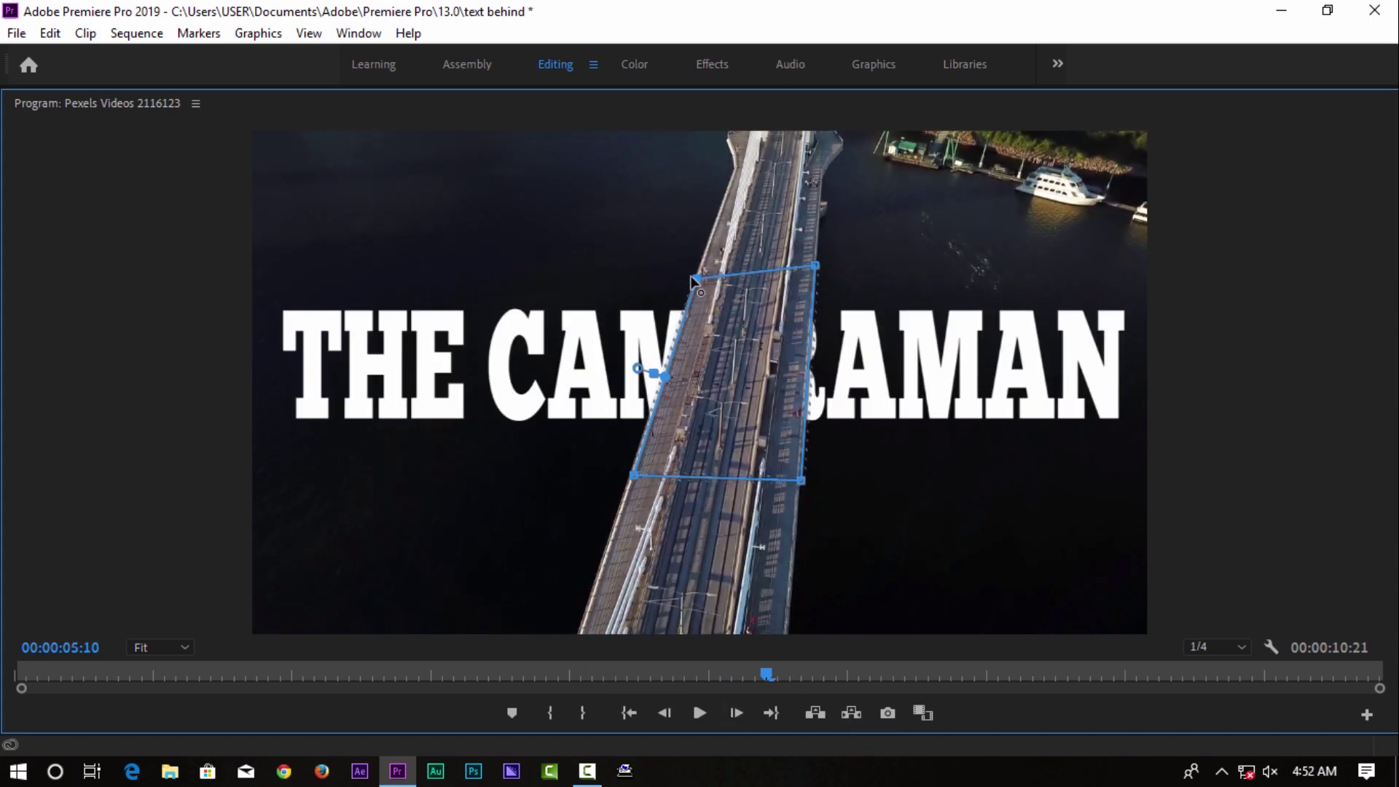
{"action": "key", "text": "Right"}
{"action": "key", "text": "Right"}
{"action": "key", "text": "Right"}
{"action": "key", "text": "Right"}
{"action": "key", "text": "Right"}
{"action": "key", "text": "Right"}
{"action": "key", "text": "Right"}
{"action": "key", "text": "Right"}
{"action": "key", "text": "Right"}
{"action": "key", "text": "Right"}
{"action": "key", "text": "Right"}
{"action": "key", "text": "Right"}
{"action": "key", "text": "Right"}
{"action": "key", "text": "Right"}
{"action": "key", "text": "Right"}
{"action": "key", "text": "Right"}
{"action": "key", "text": "Right"}
{"action": "key", "text": "Right"}
{"action": "key", "text": "Right"}
{"action": "key", "text": "Right"}
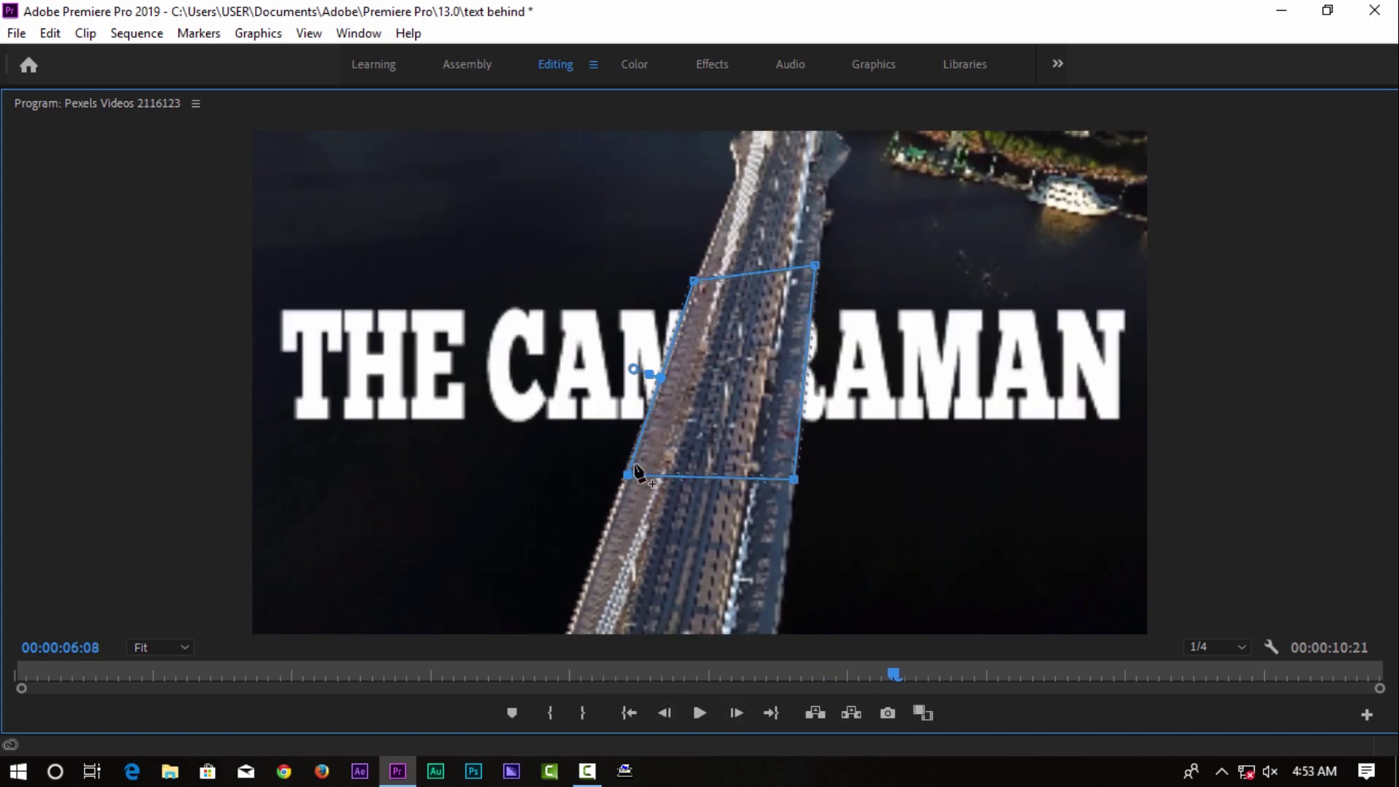
{"action": "key", "text": "Right"}
{"action": "key", "text": "Right"}
{"action": "key", "text": "Right"}
{"action": "key", "text": "Right"}
{"action": "key", "text": "Right"}
{"action": "key", "text": "Right"}
{"action": "key", "text": "Right"}
{"action": "key", "text": "Right"}
{"action": "key", "text": "Right"}
{"action": "key", "text": "Right"}
{"action": "key", "text": "Right"}
{"action": "key", "text": "Right"}
{"action": "key", "text": "Right"}
{"action": "key", "text": "Right"}
{"action": "key", "text": "Right"}
{"action": "key", "text": "Right"}
{"action": "key", "text": "Right"}
{"action": "key", "text": "Right"}
{"action": "key", "text": "Right"}
{"action": "key", "text": "Right"}
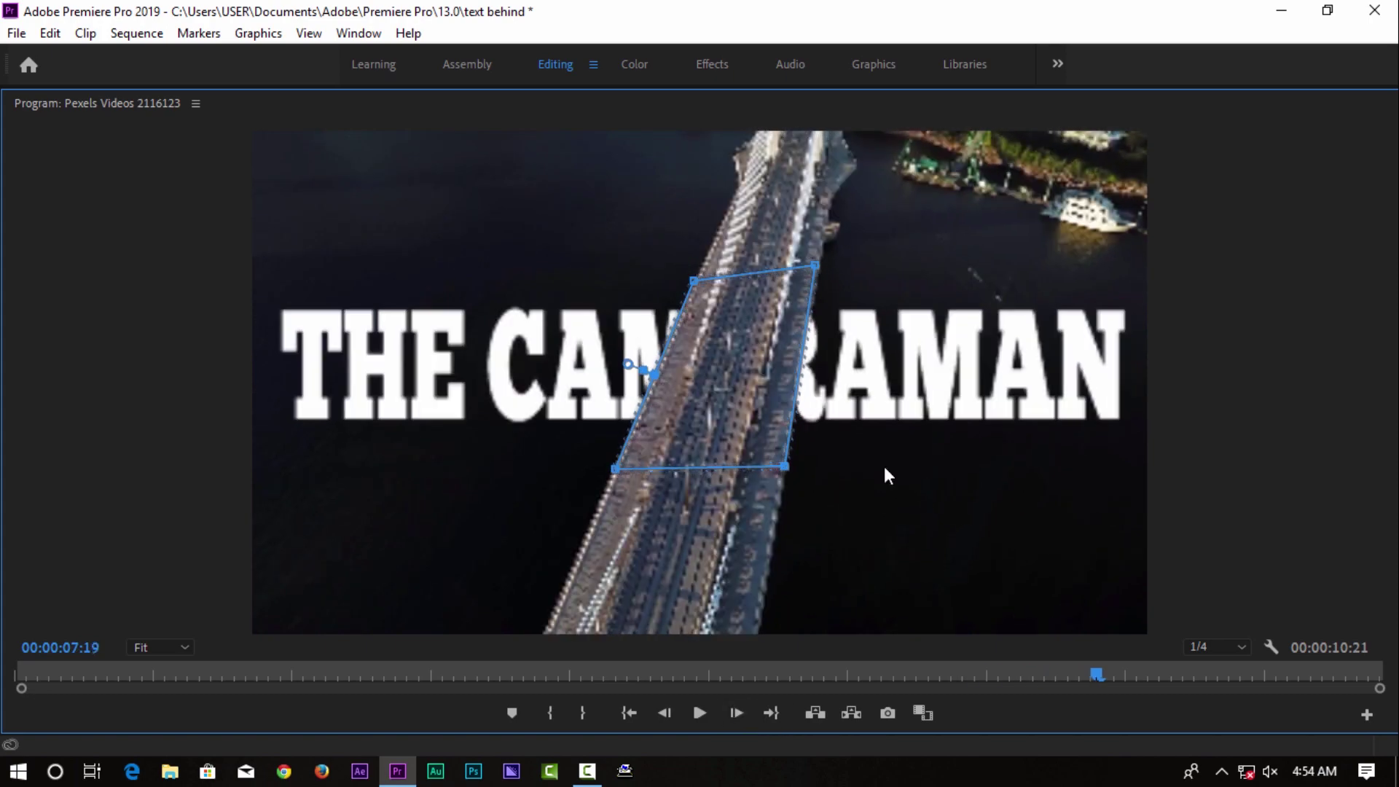
{"action": "key", "text": "Right"}
{"action": "key", "text": "Right"}
{"action": "key", "text": "Right"}
{"action": "key", "text": "Right"}
{"action": "key", "text": "Right"}
{"action": "key", "text": "Right"}
{"action": "key", "text": "Right"}
{"action": "key", "text": "Right"}
{"action": "key", "text": "Right"}
{"action": "key", "text": "Right"}
{"action": "key", "text": "Right"}
{"action": "key", "text": "Right"}
{"action": "key", "text": "Right"}
{"action": "key", "text": "Right"}
{"action": "key", "text": "Right"}
{"action": "key", "text": "Right"}
{"action": "key", "text": "Right"}
{"action": "key", "text": "Right"}
{"action": "key", "text": "Right"}
{"action": "key", "text": "Right"}
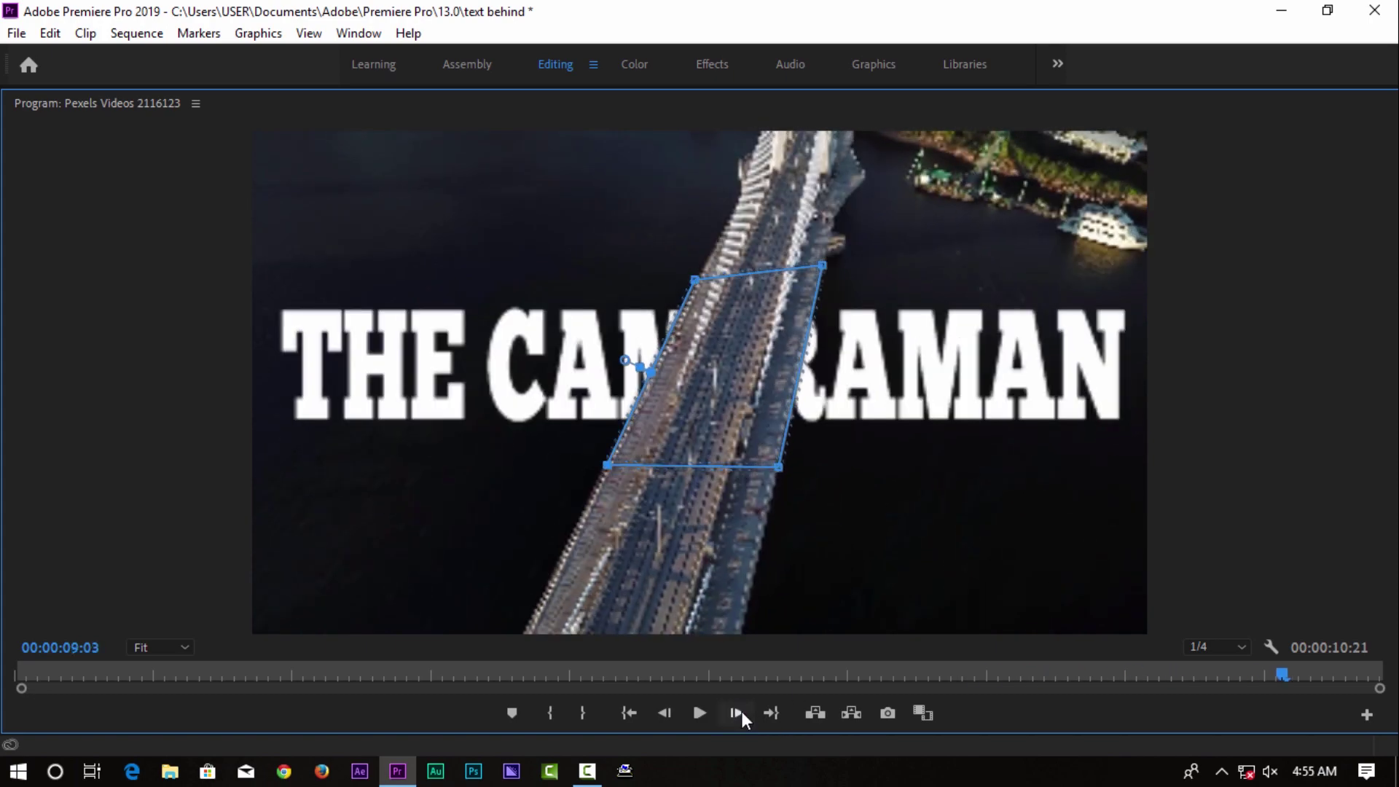
{"action": "key", "text": "Right"}
{"action": "key", "text": "Right"}
{"action": "key", "text": "Right"}
{"action": "key", "text": "Right"}
{"action": "key", "text": "Right"}
{"action": "key", "text": "Right"}
{"action": "key", "text": "Right"}
{"action": "key", "text": "Right"}
{"action": "key", "text": "Right"}
{"action": "key", "text": "Right"}
{"action": "key", "text": "Right"}
{"action": "key", "text": "Right"}
{"action": "key", "text": "Right"}
{"action": "key", "text": "Right"}
{"action": "key", "text": "Right"}
{"action": "key", "text": "Right"}
{"action": "key", "text": "Right"}
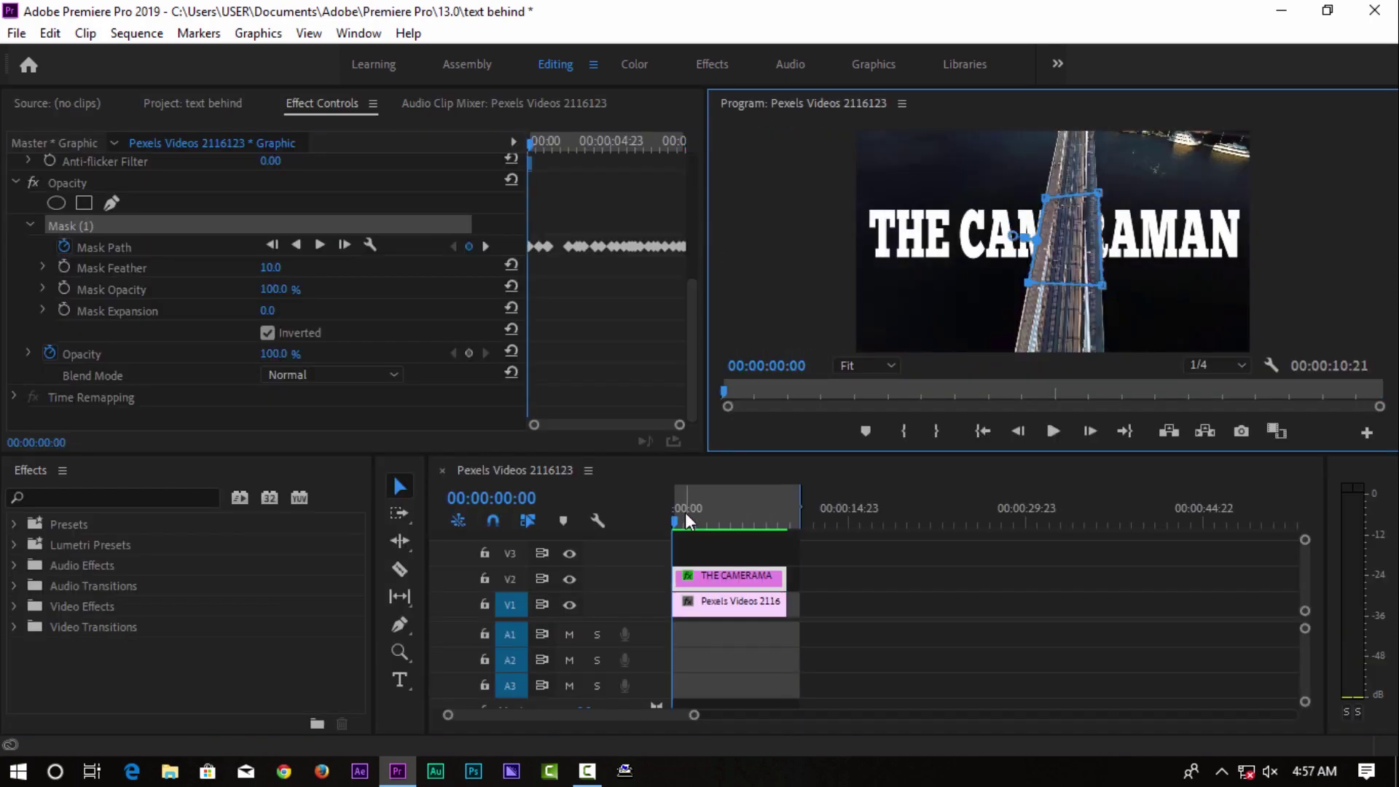
{"action": "left_click_drag", "start_coordinate": [676, 517], "coordinate": [759, 511]}
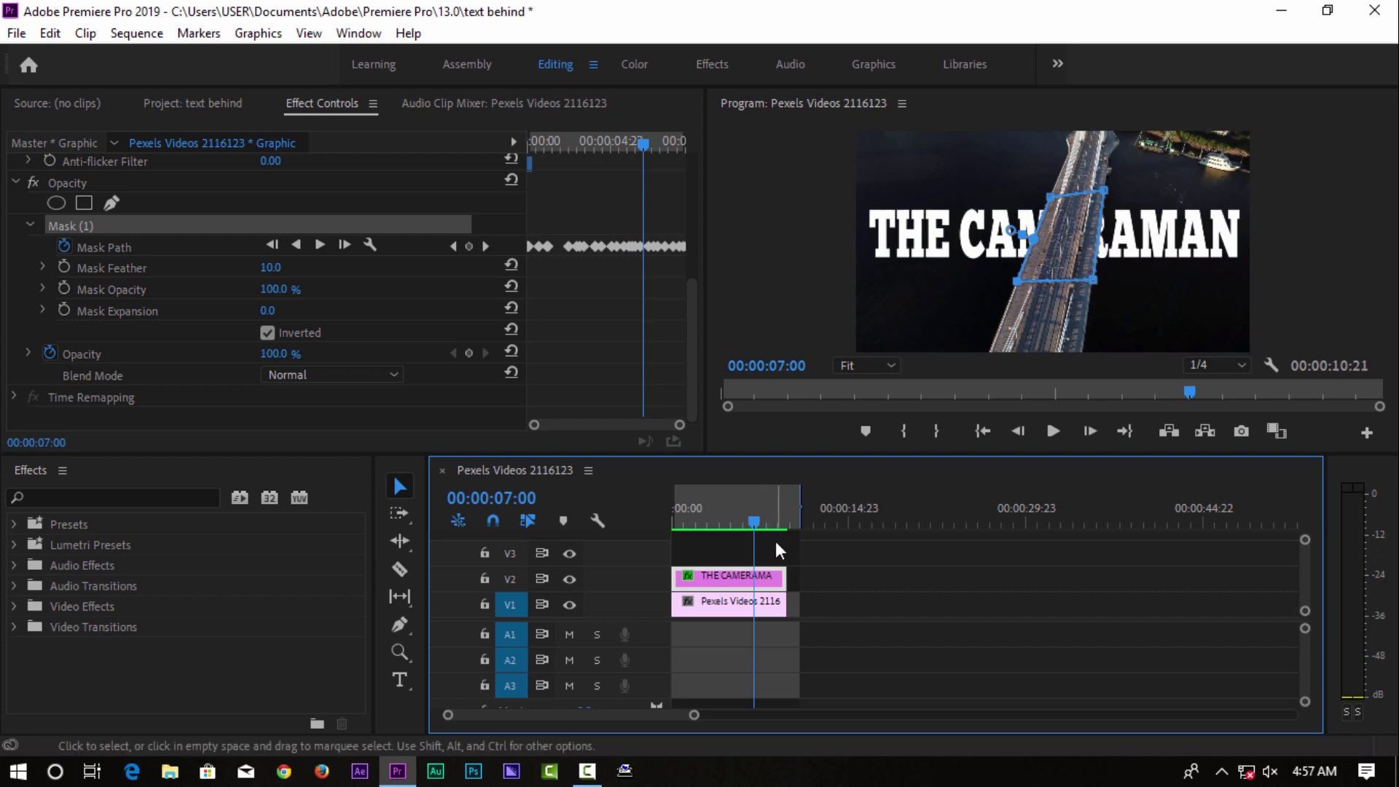